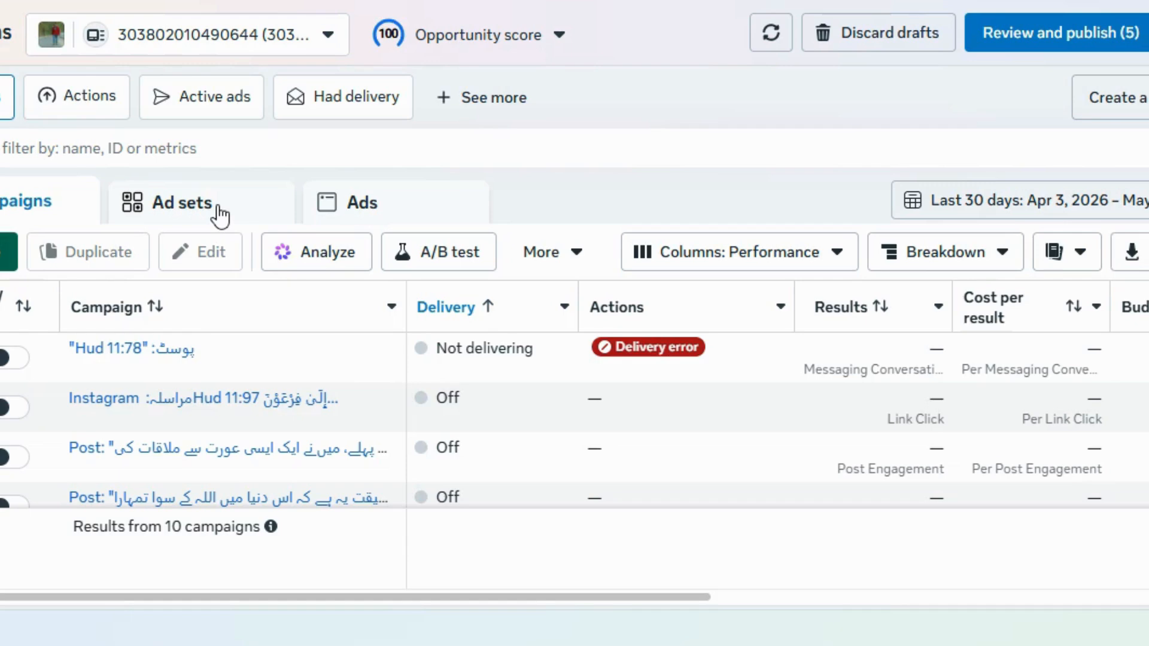
Create a new campaign with the Auction buying type and the Leads objective.
click(370, 202)
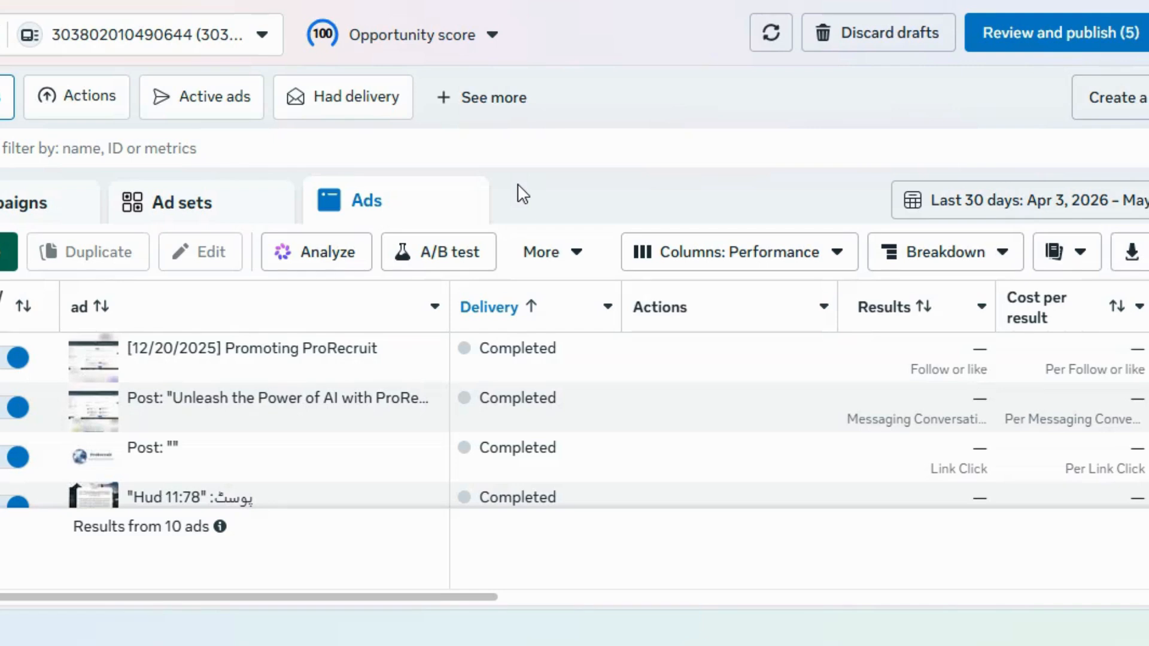
click(6, 252)
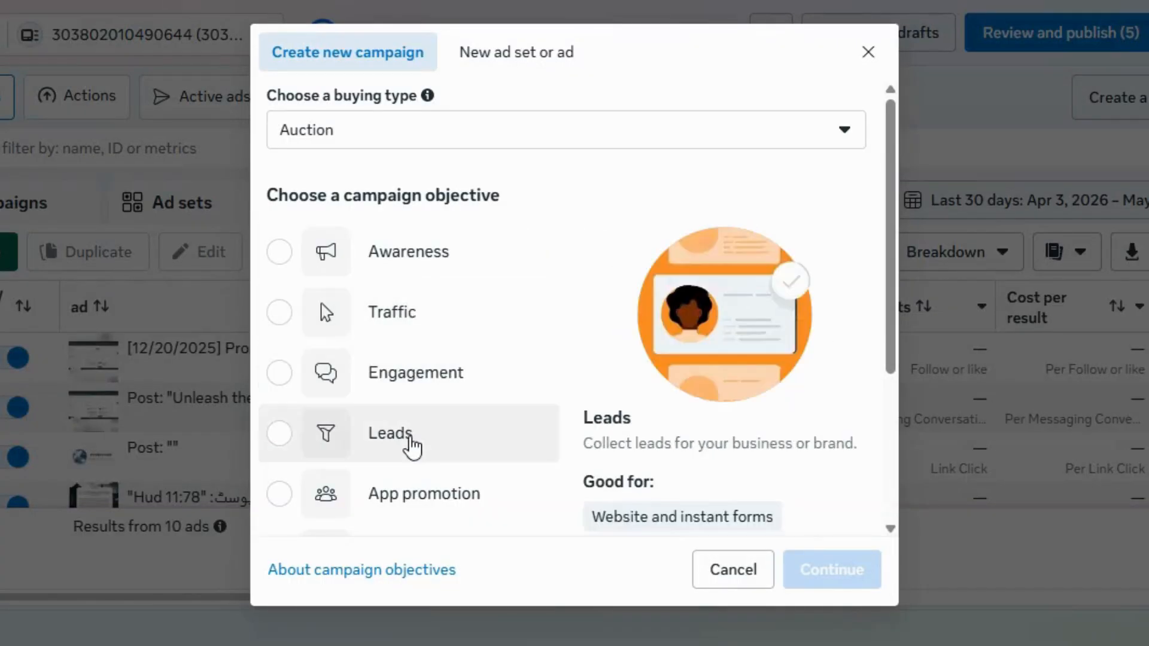
click(412, 445)
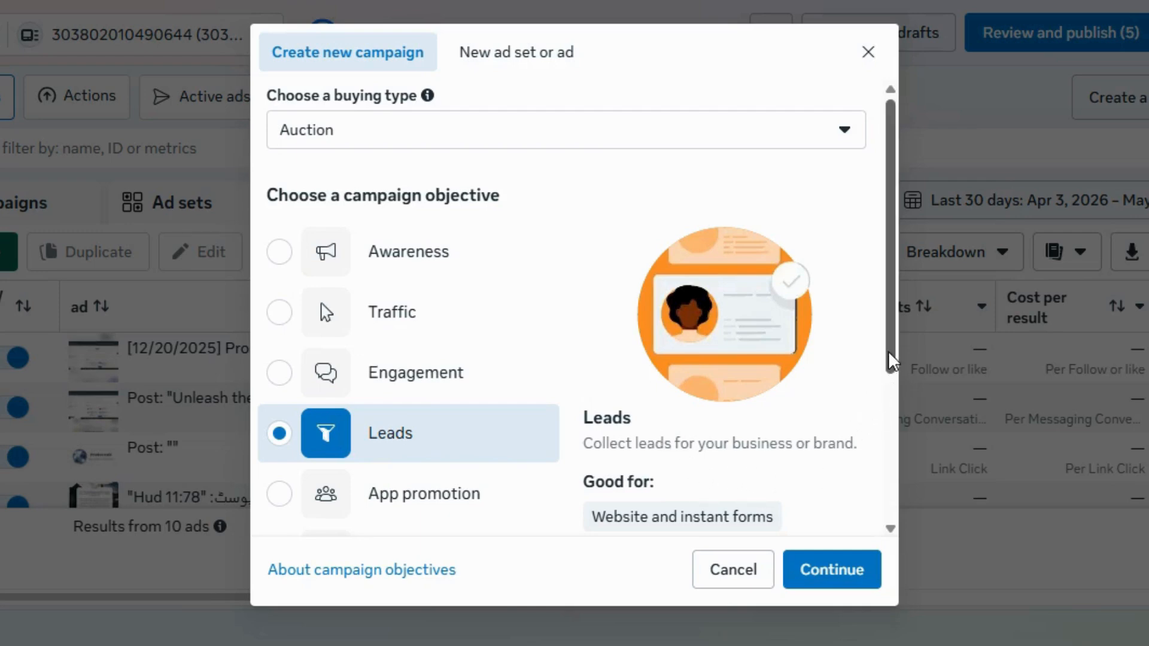
scroll(891, 379, down, 1)
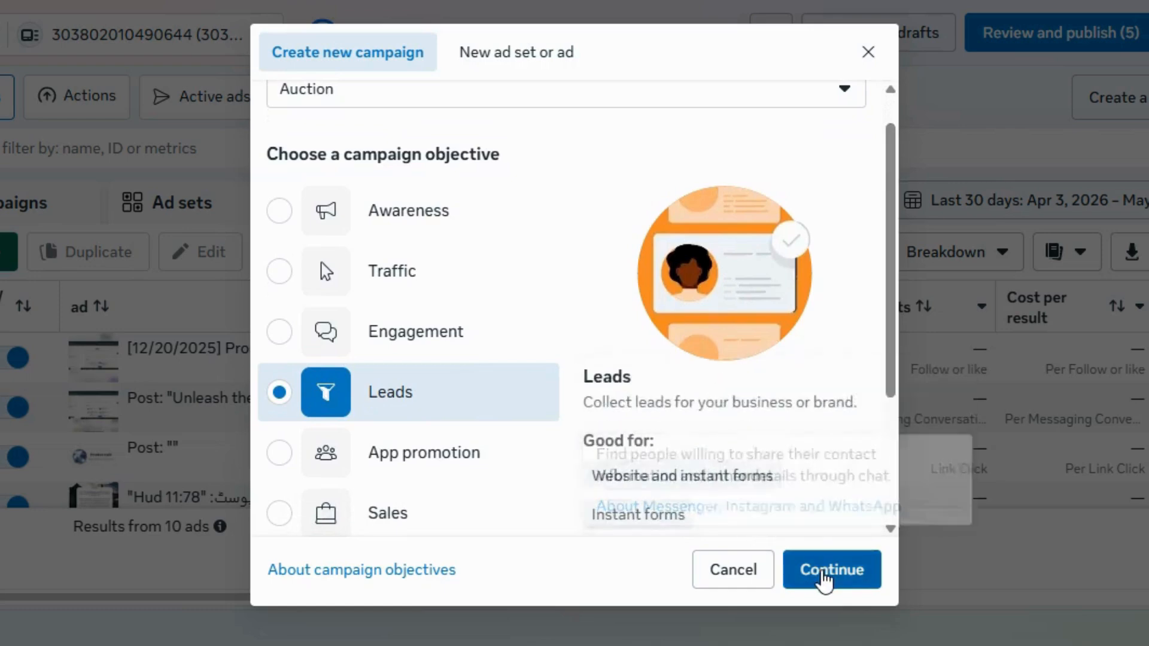
click(825, 578)
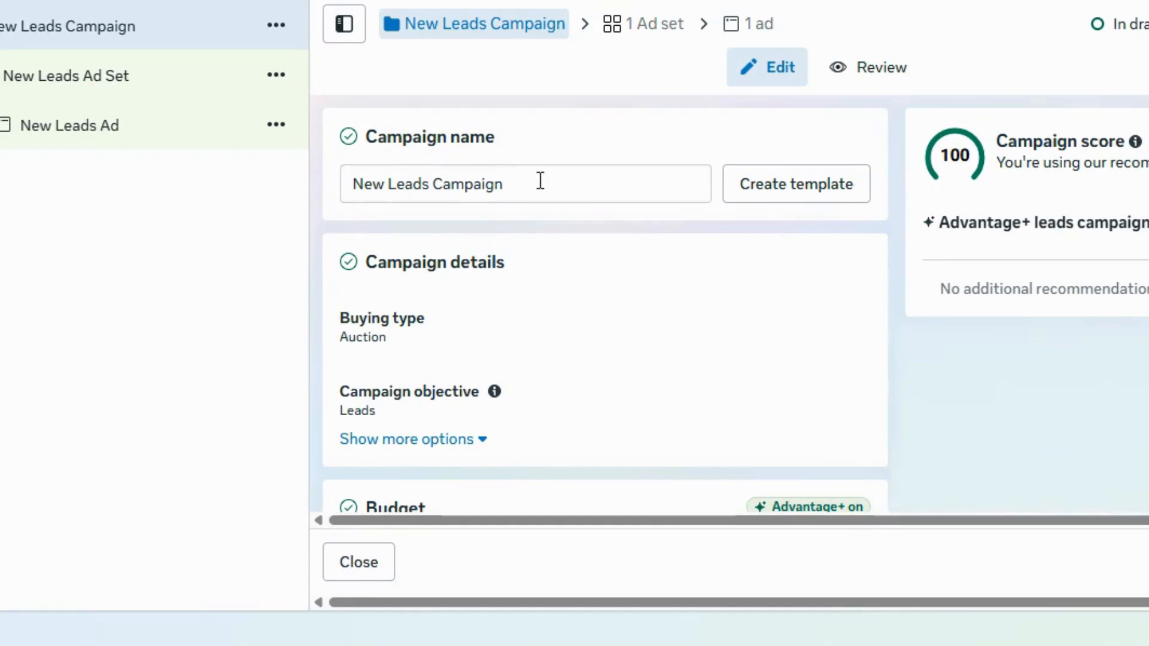
Rename the new leads campaign as "Hire a VA".
drag(538, 179, 328, 194)
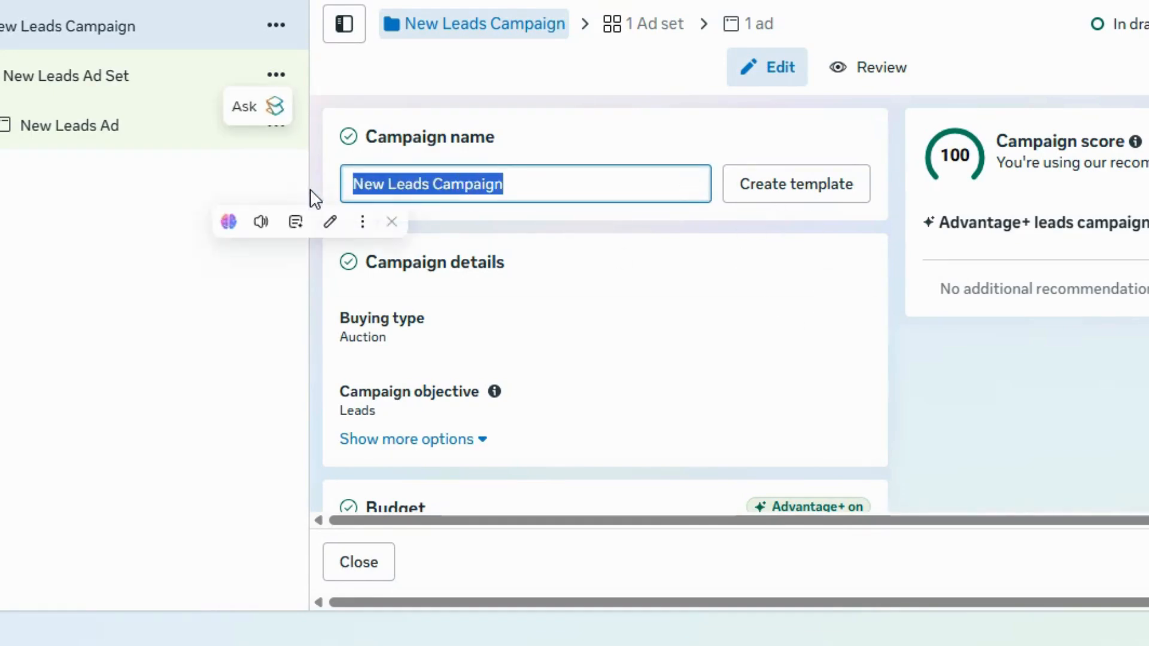
key(BackSpace)
text(Hire a VA)
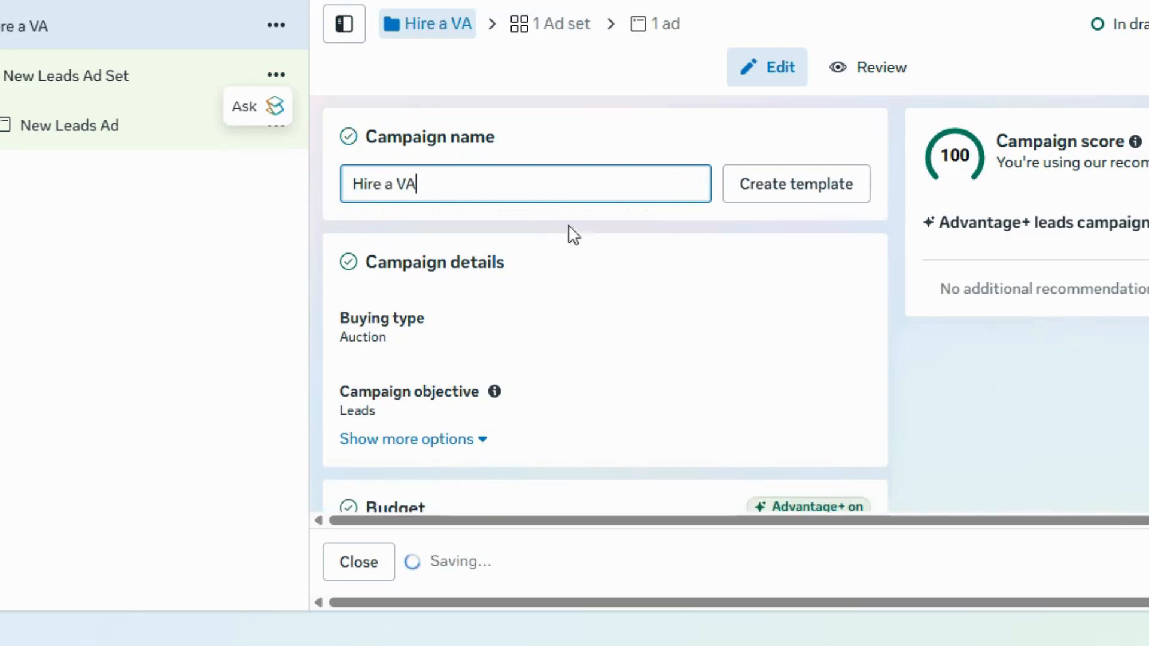
click(758, 294)
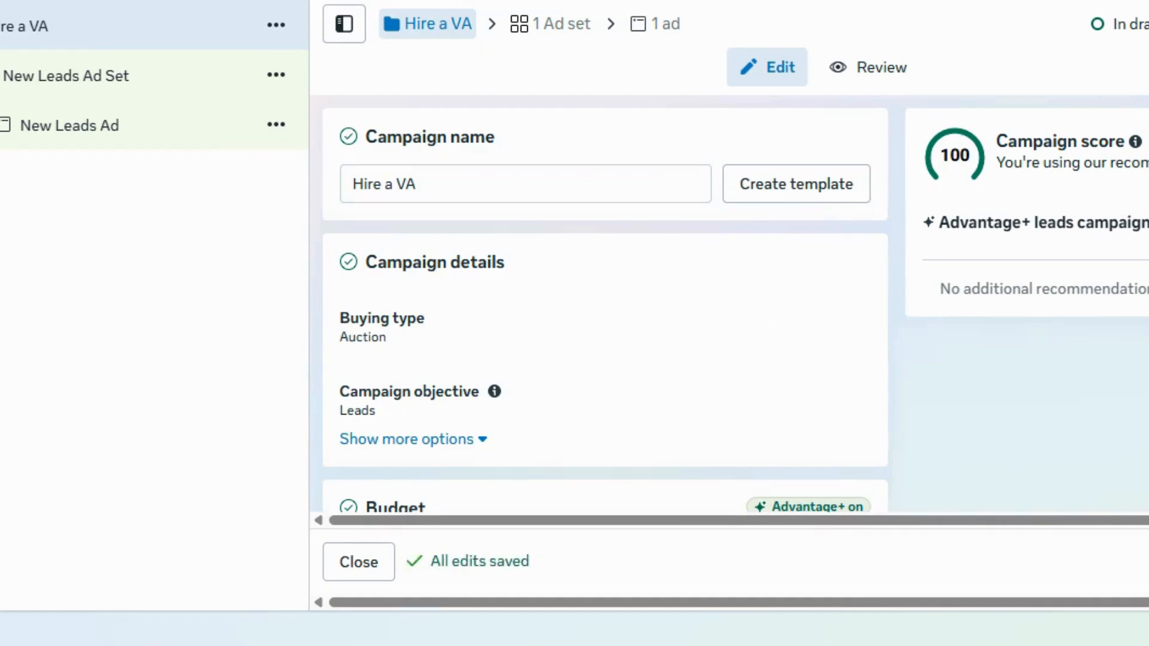
Continue from the campaign settings to the New Leads Ad Set and keep Instant forms as its conversion location.
scroll(605, 311, down, 8)
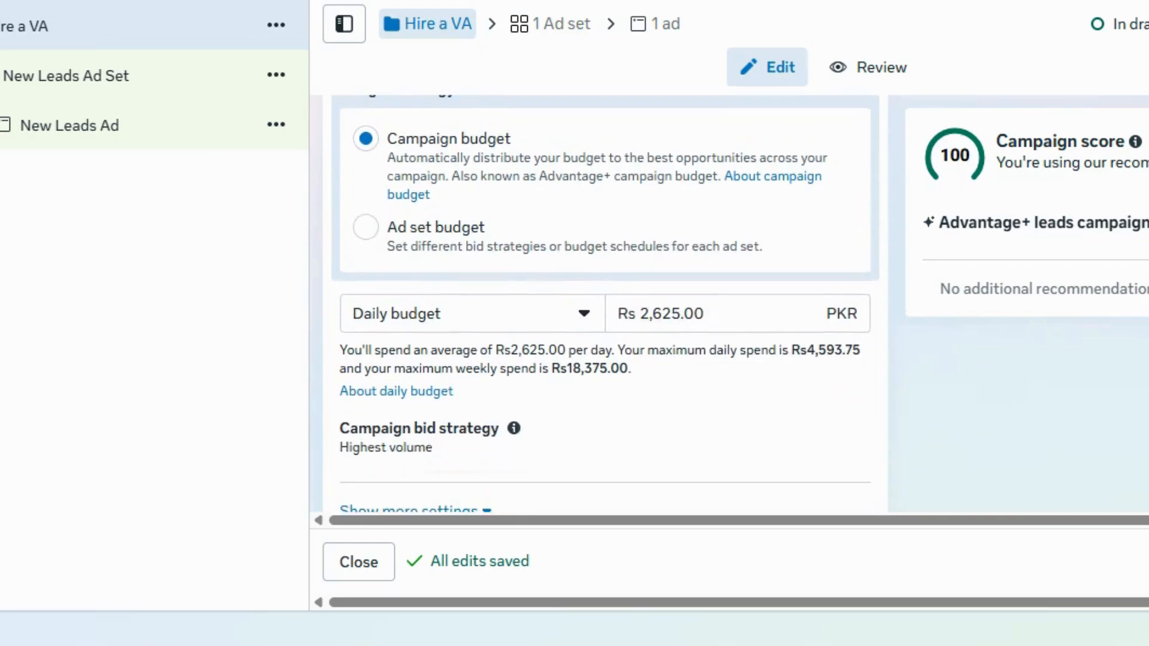
scroll(783, 338, down, 1)
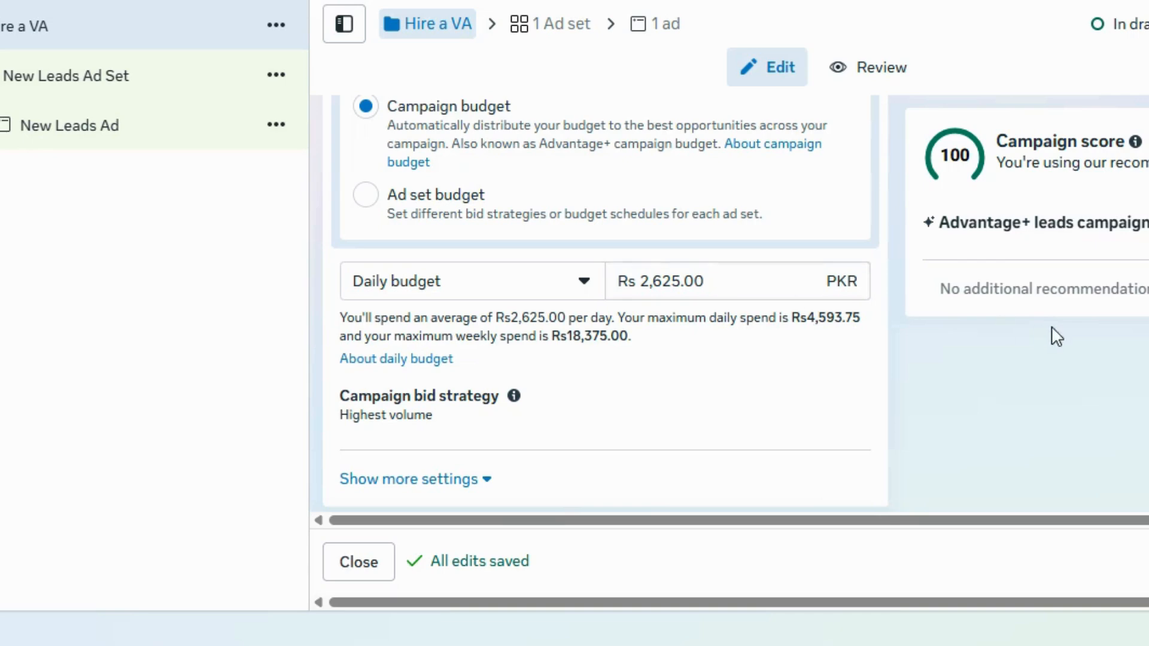
scroll(605, 300, down, 5)
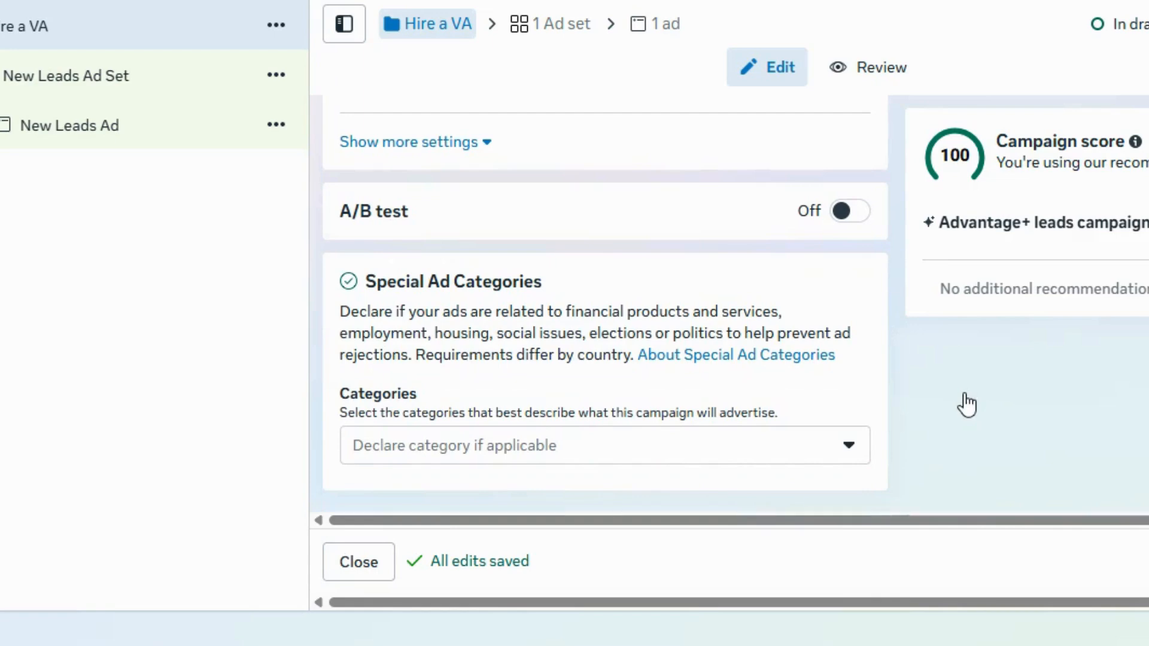
click(966, 405)
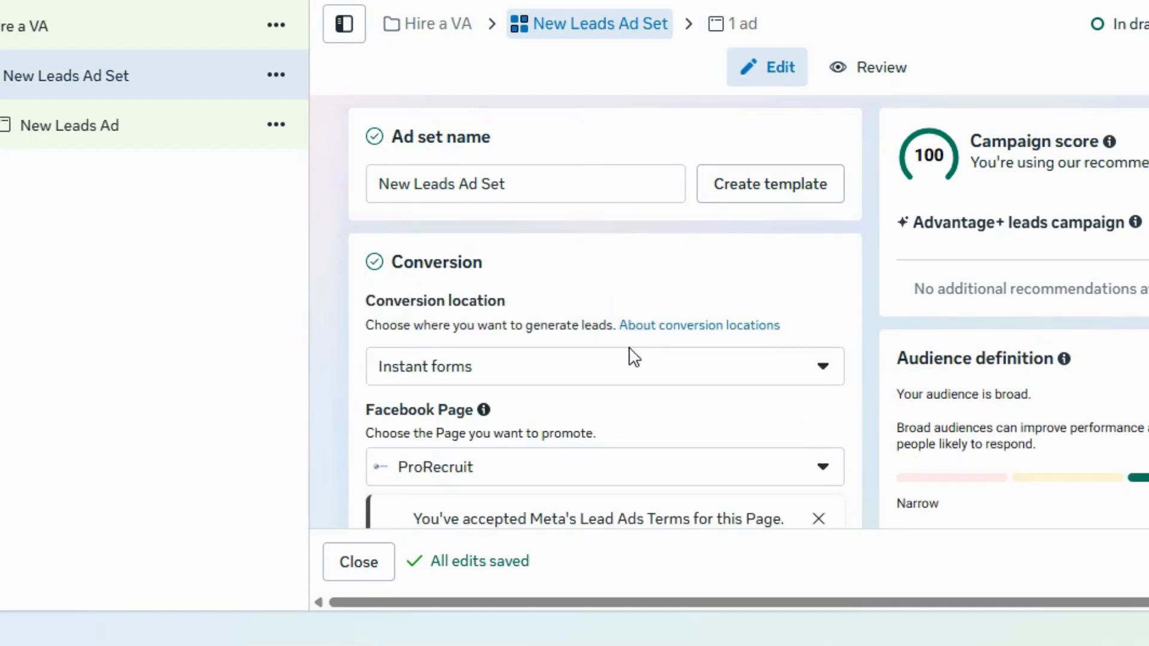
click(592, 372)
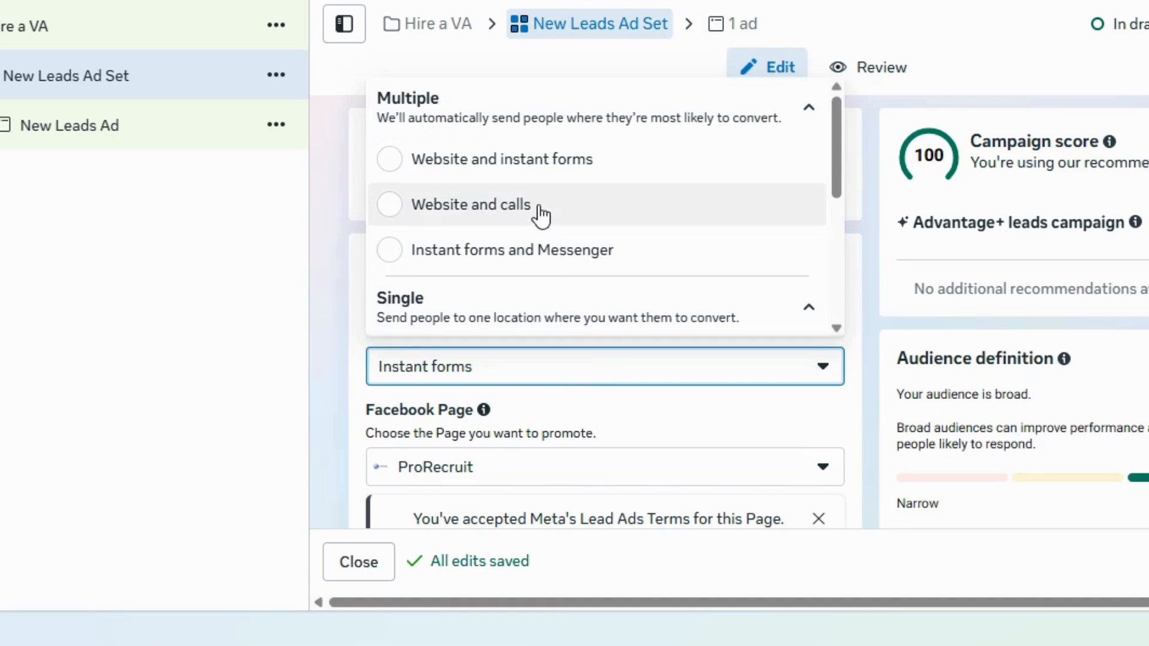
click(610, 368)
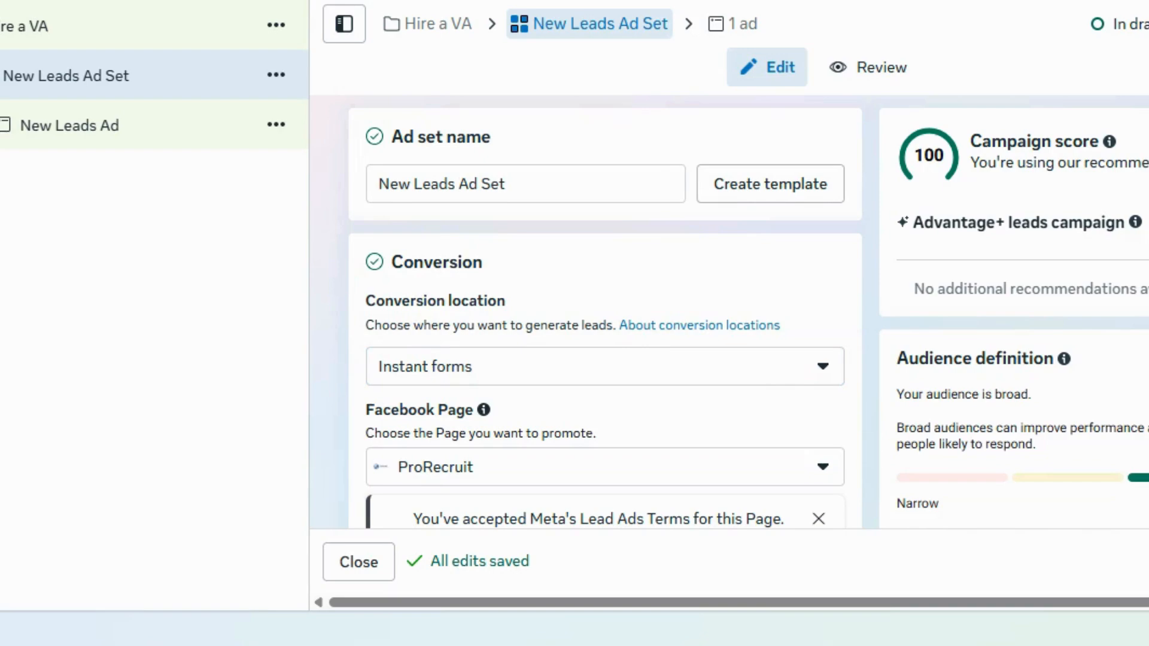
Enable an end date in the ad set's schedule and set it to May 10, 2026.
scroll(605, 311, down, 12)
scroll(605, 312, down, 6)
scroll(605, 311, down, 1)
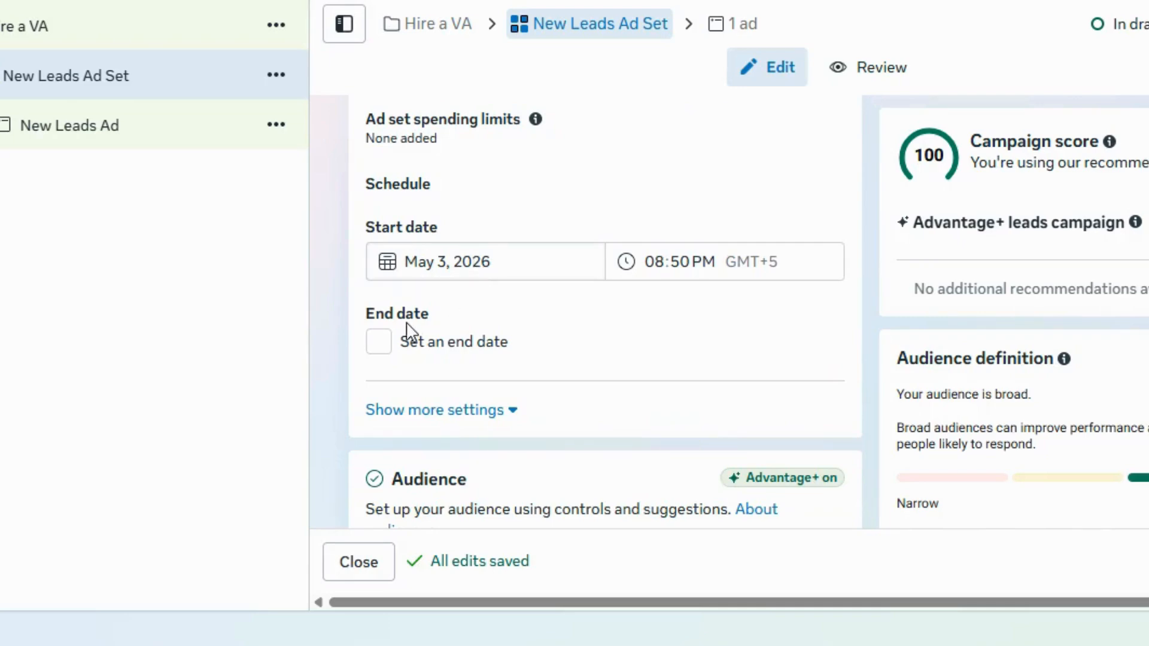
click(372, 360)
click(472, 381)
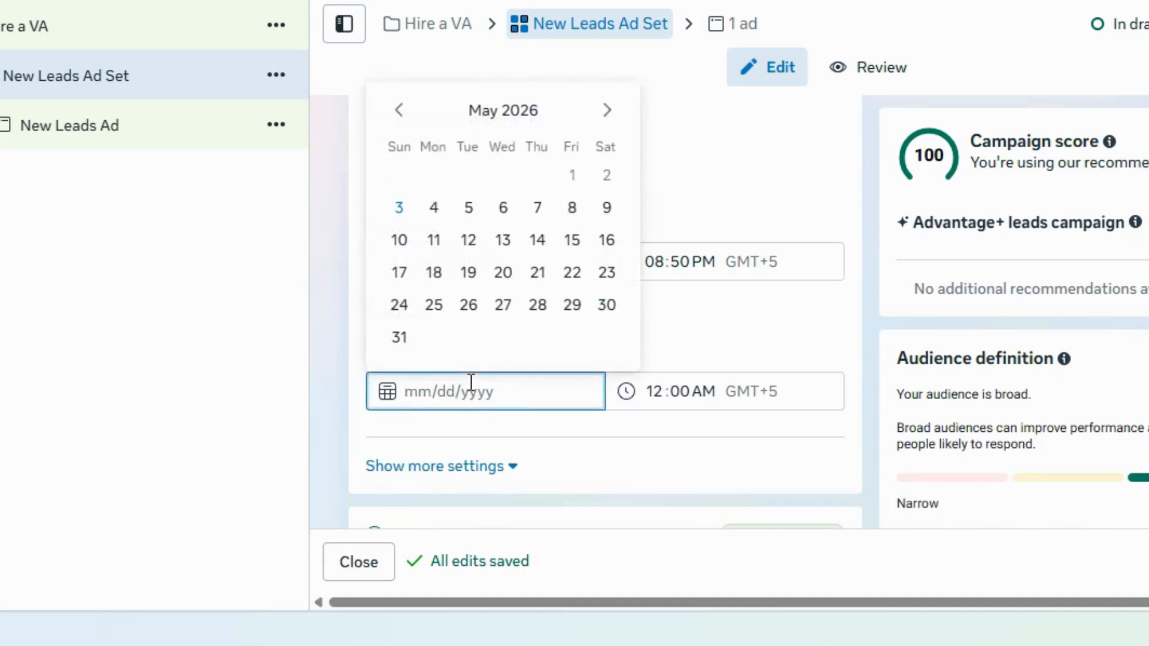
click(410, 241)
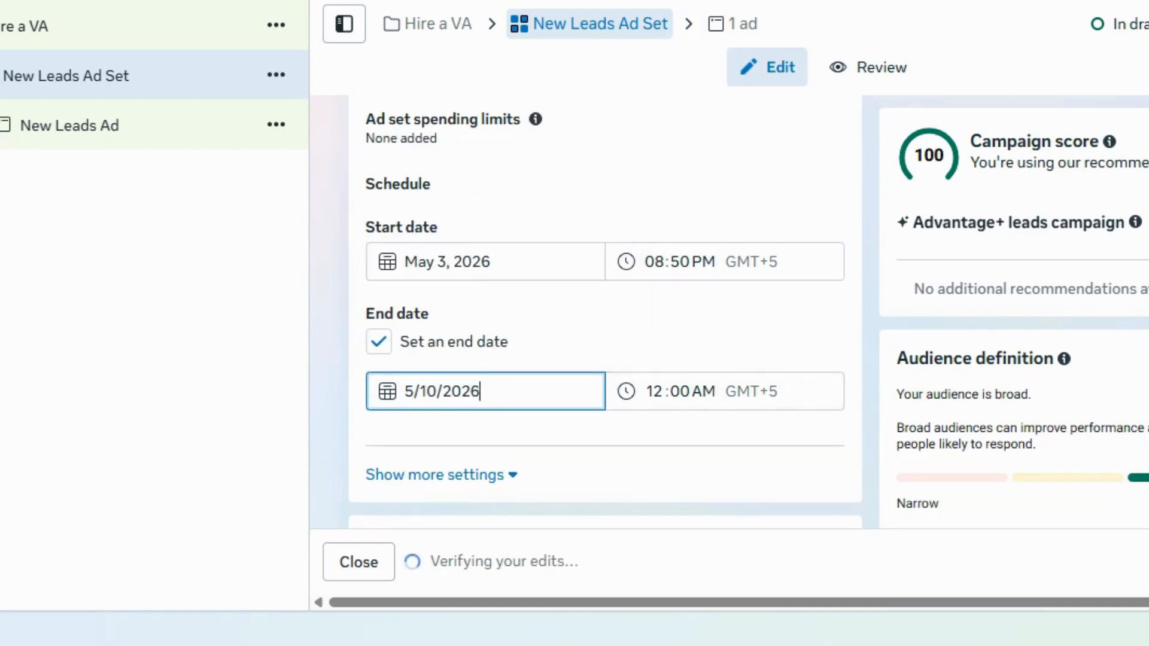
Open the ad set's audience locations for editing and search for "united states".
scroll(606, 309, down, 7)
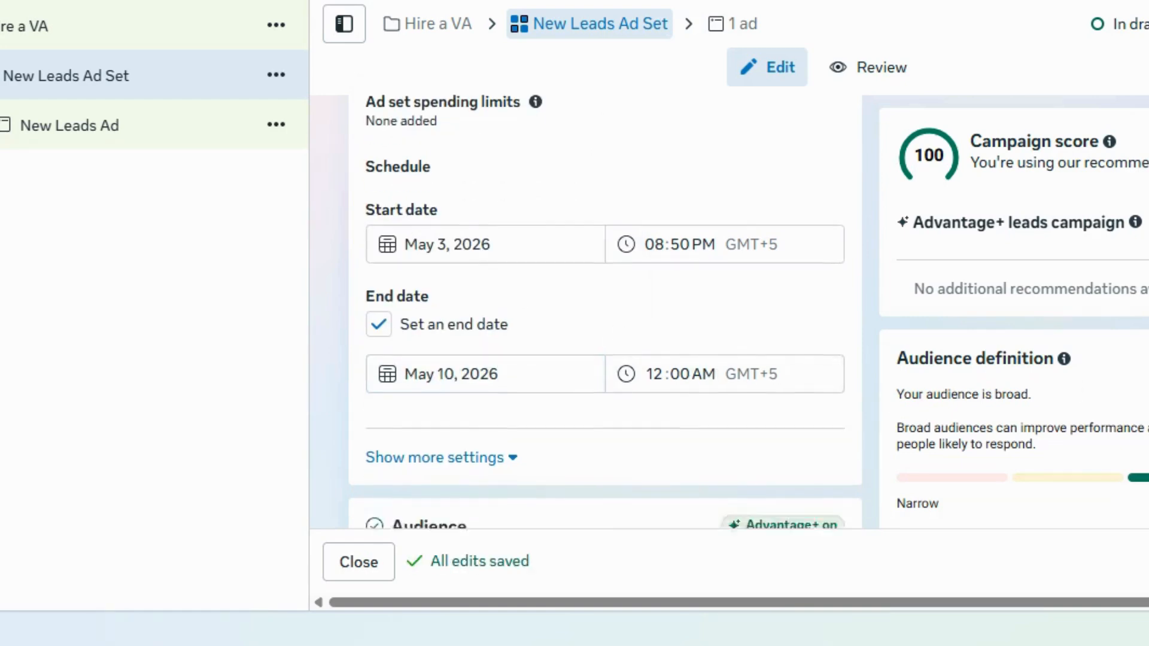
scroll(605, 312, down, 1)
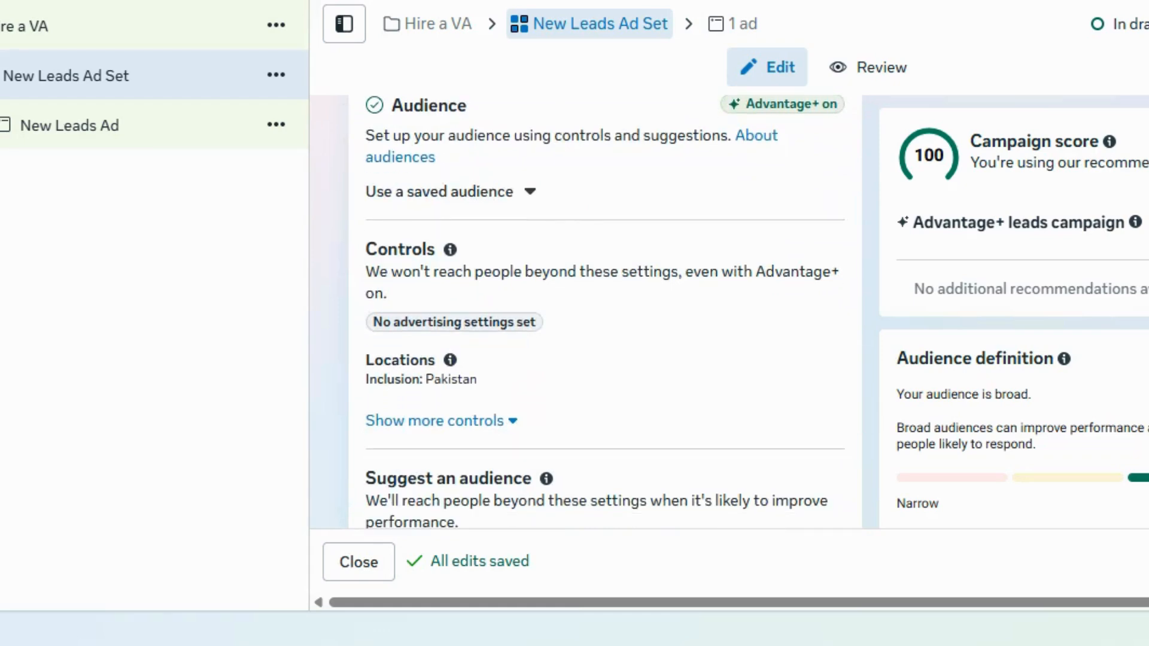
click(828, 372)
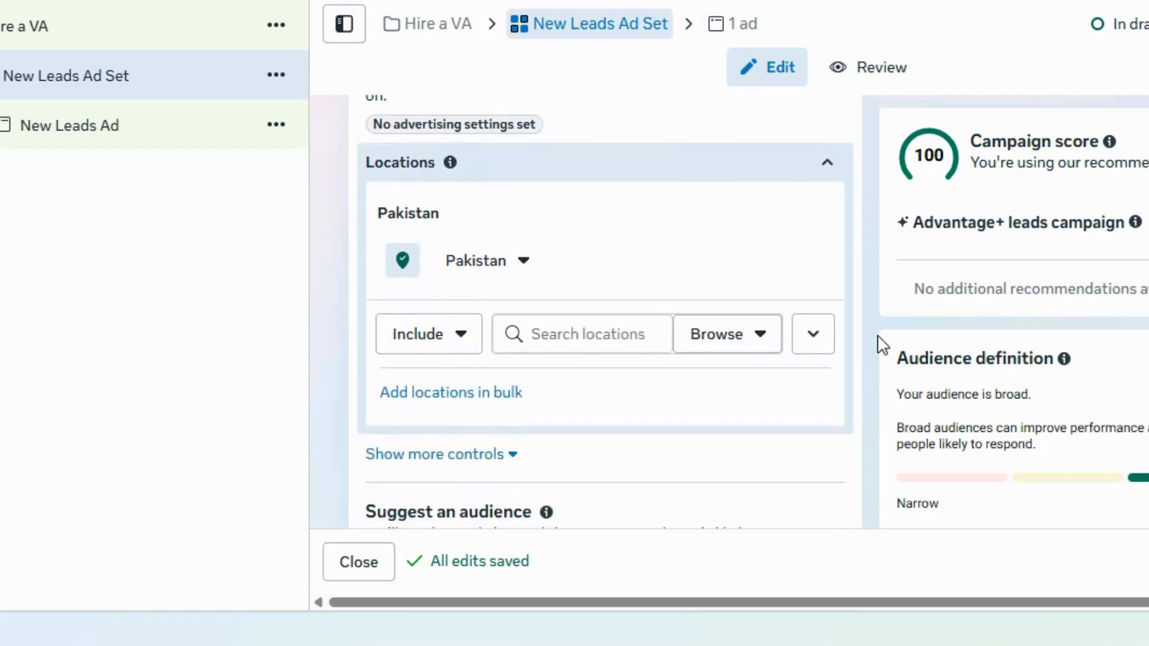
click(599, 334)
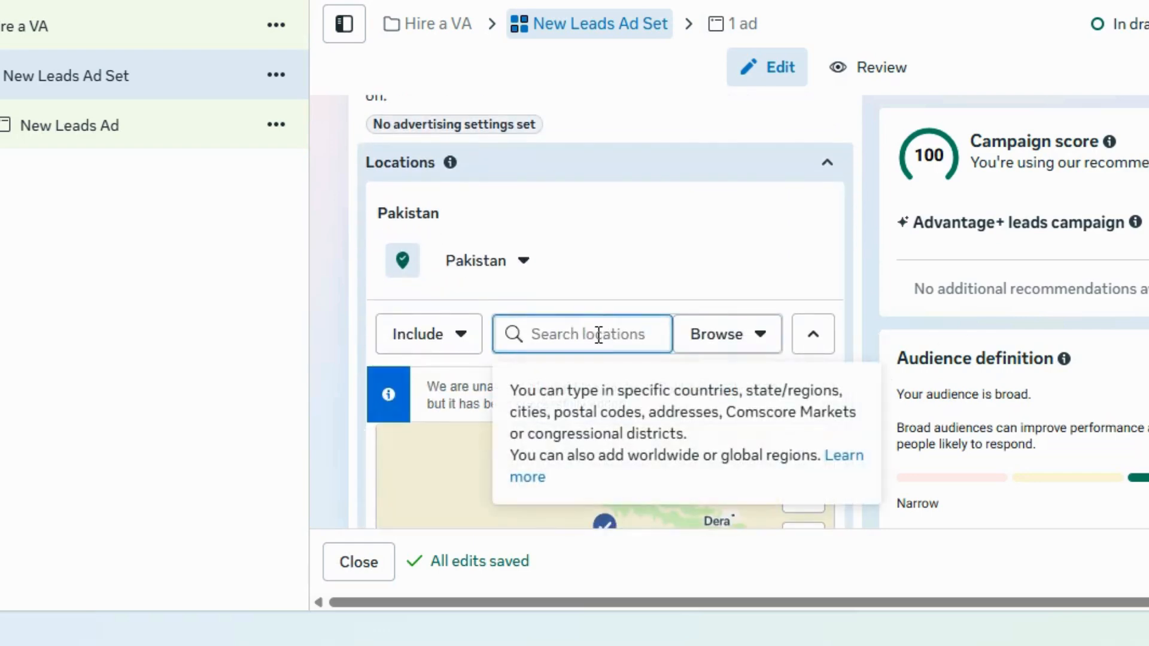
text(uniter)
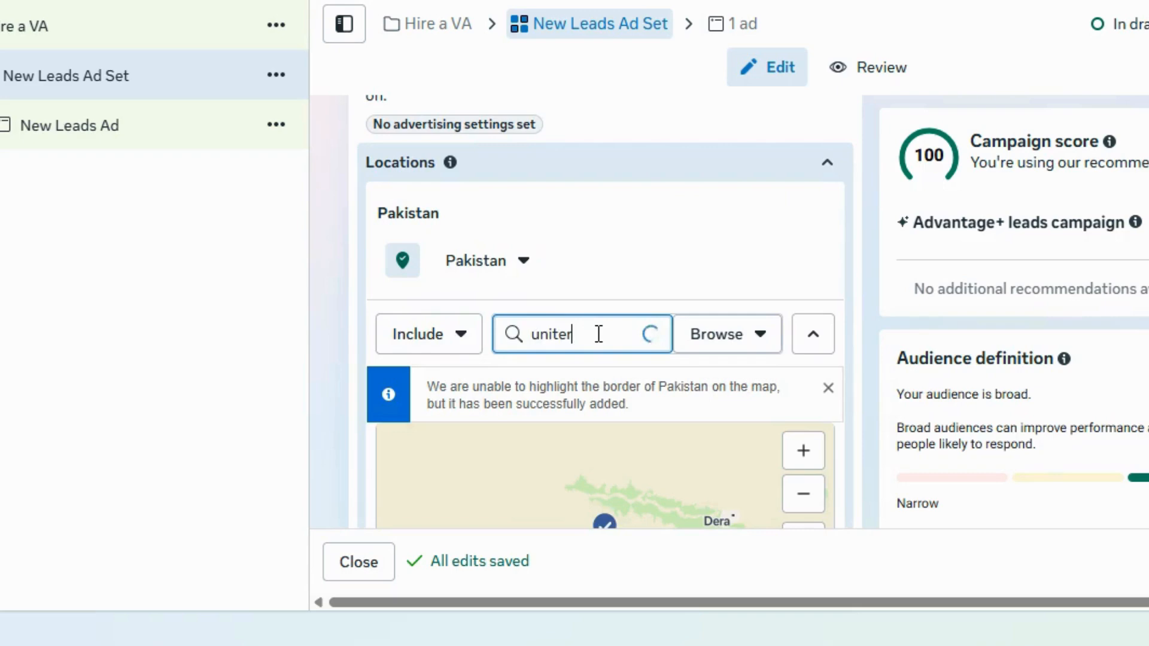
key(BackSpace)
text(d)
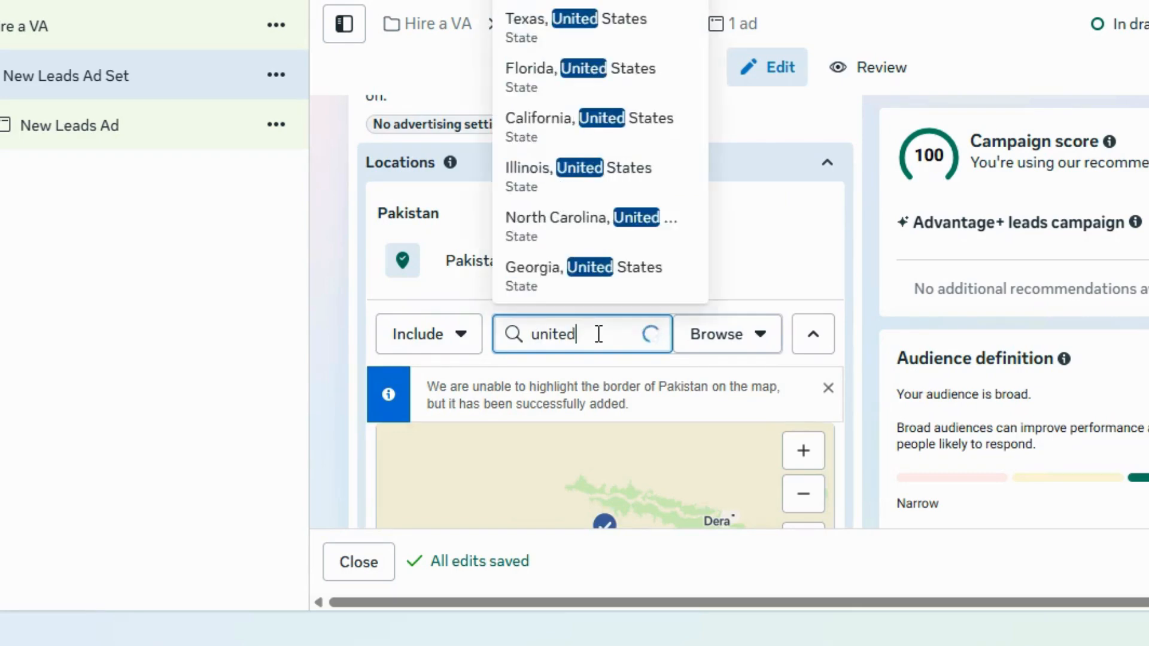
text( sta)
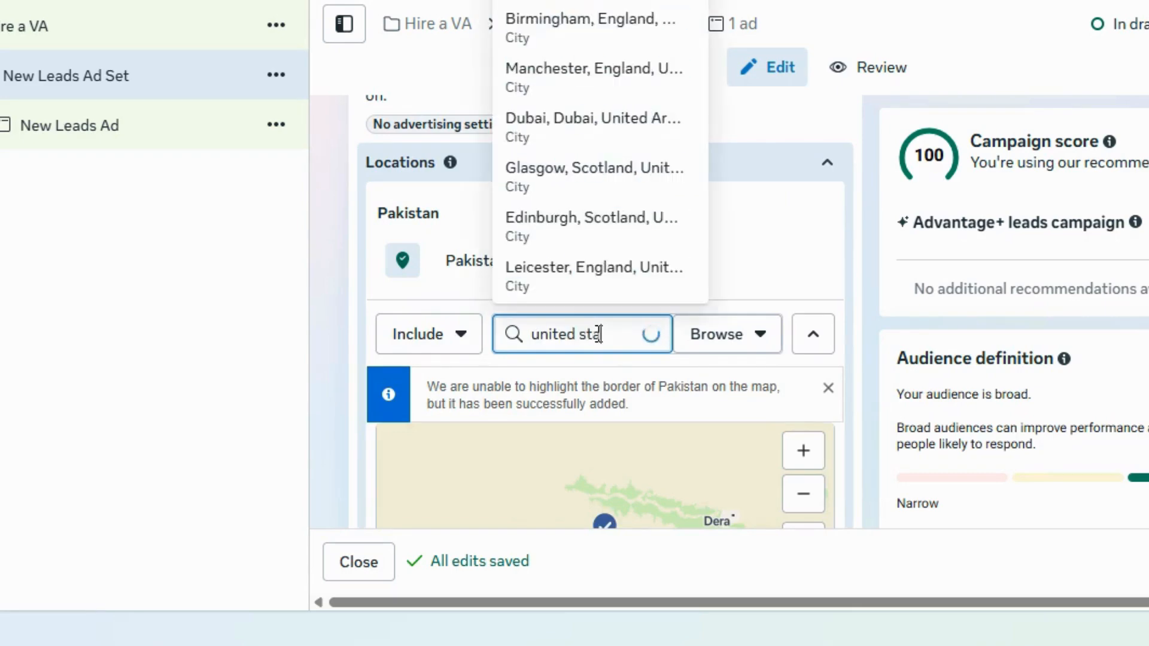
text(tes)
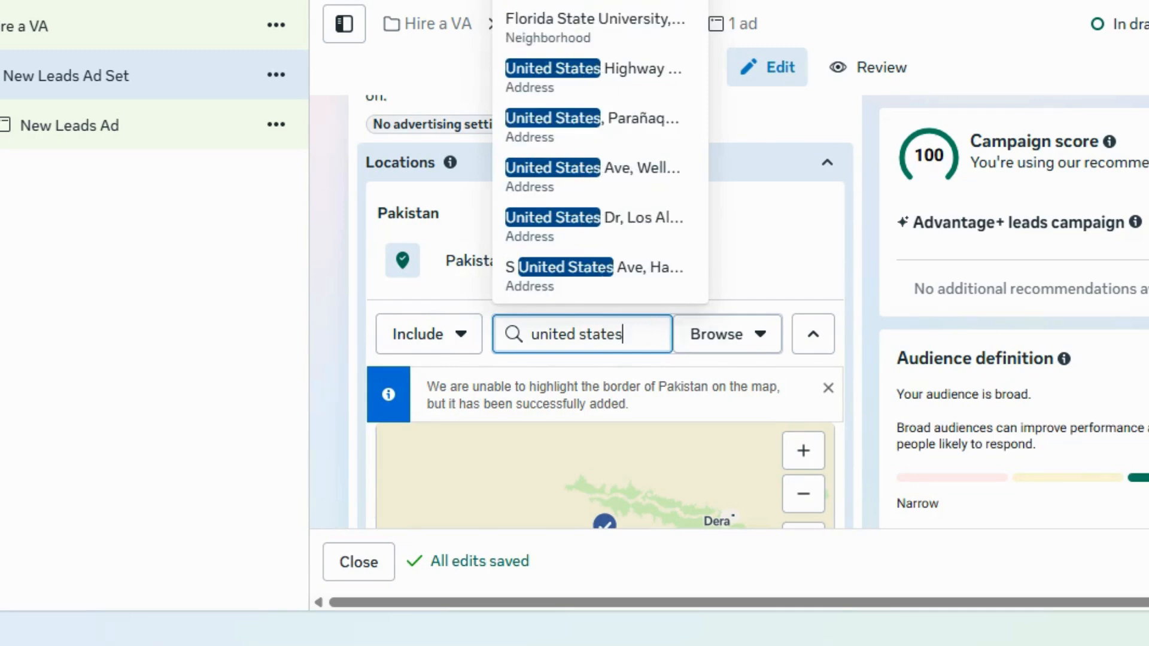
click(912, 416)
scroll(912, 416, up, 1)
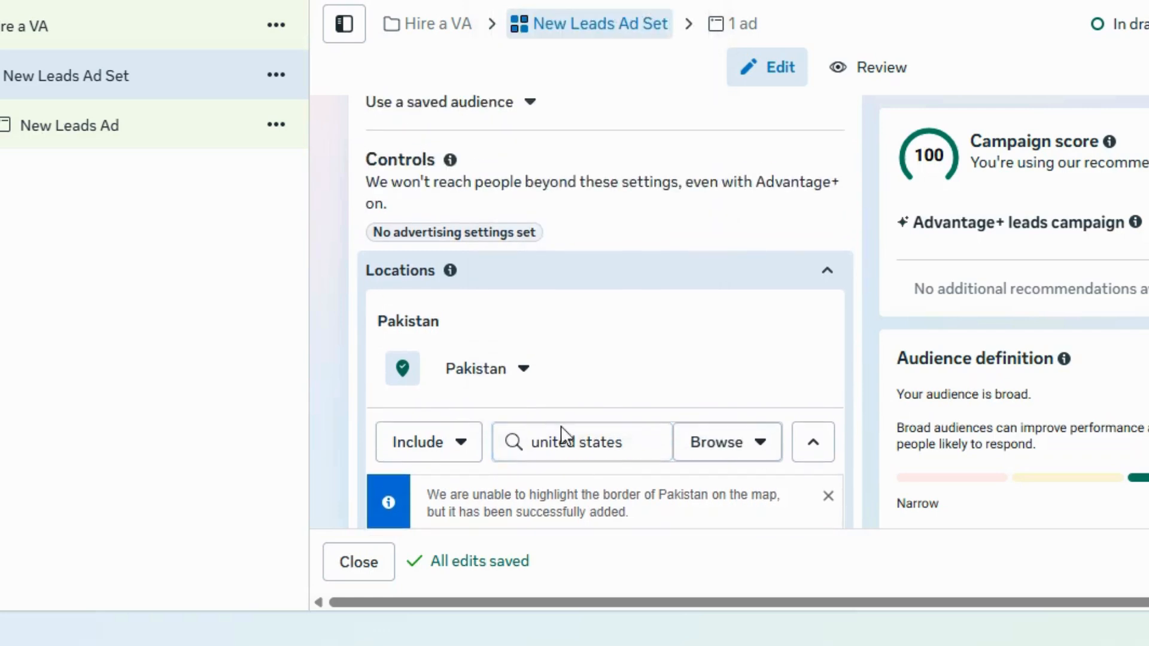
Shorten the location search to "united state" and include United State of America Ave, Randburg, Gauteng, South Africa in the audience.
click(593, 436)
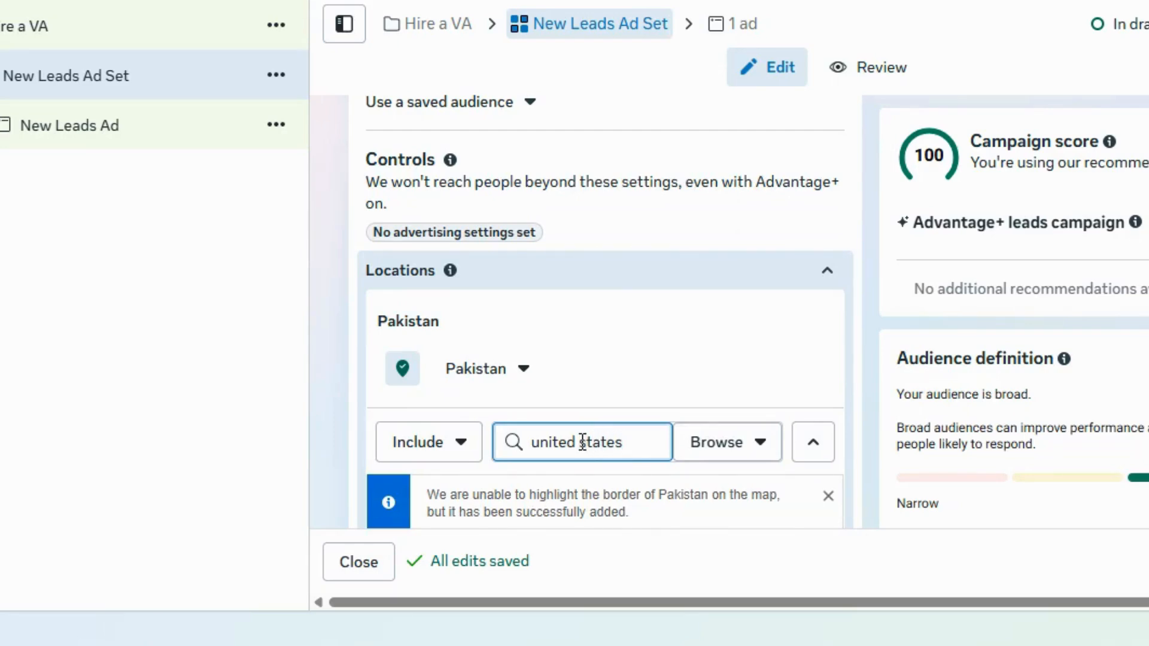
key(BackSpace)
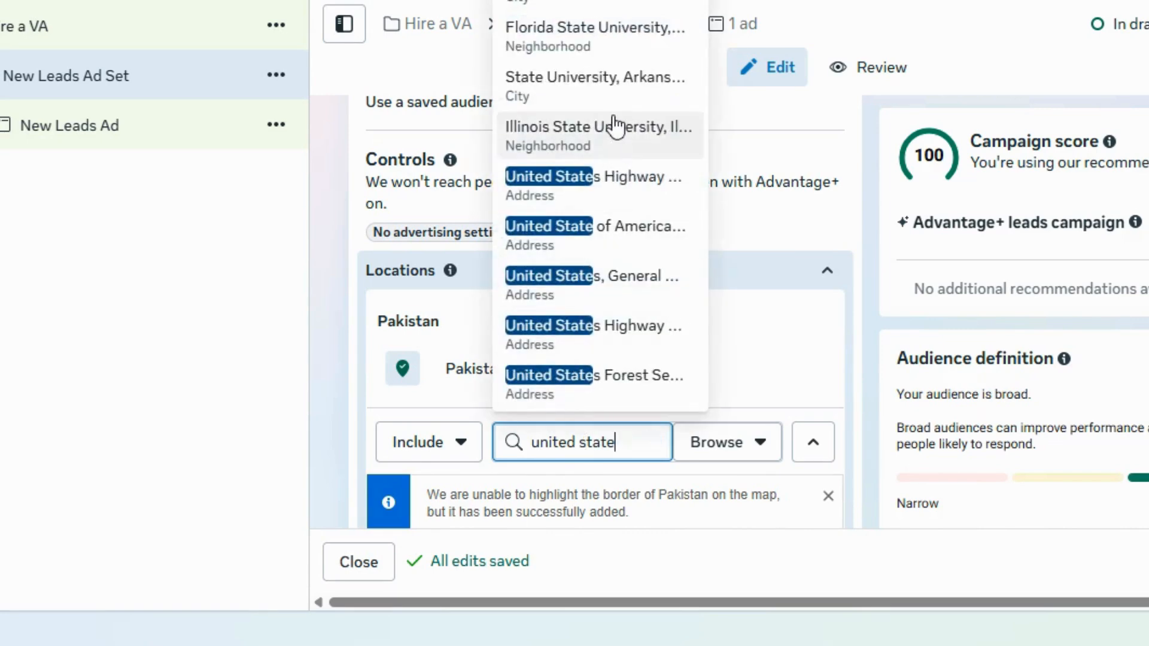
click(614, 237)
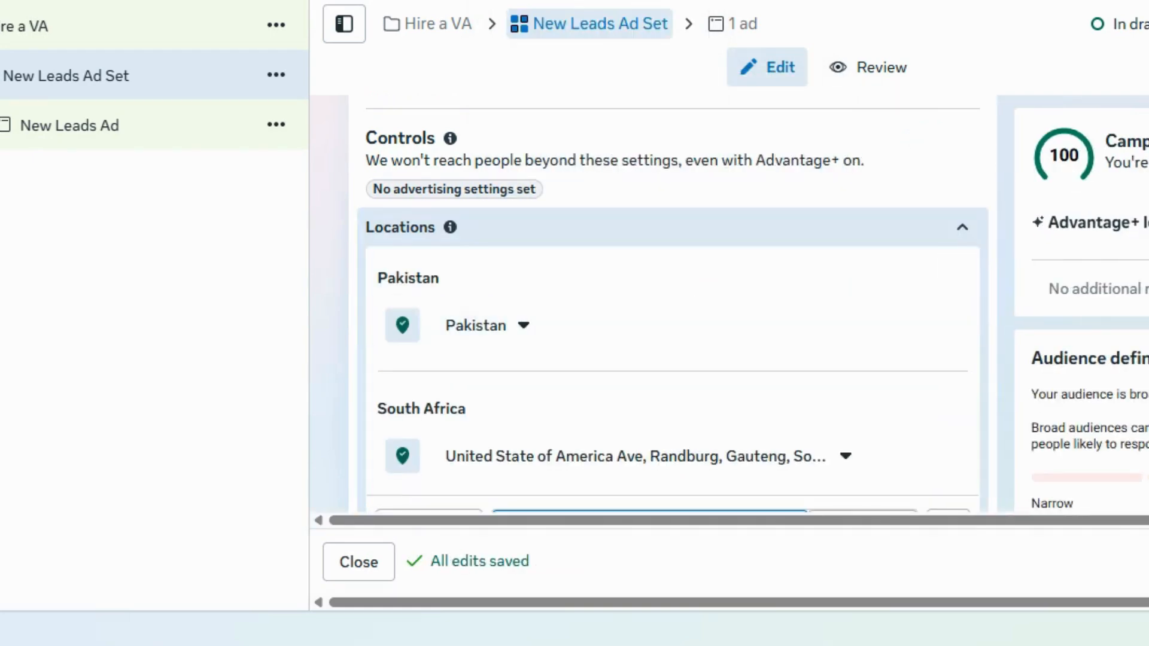
Open the New Leads Ad and select "Hire a VA form" as its instant form.
scroll(674, 305, down, 10)
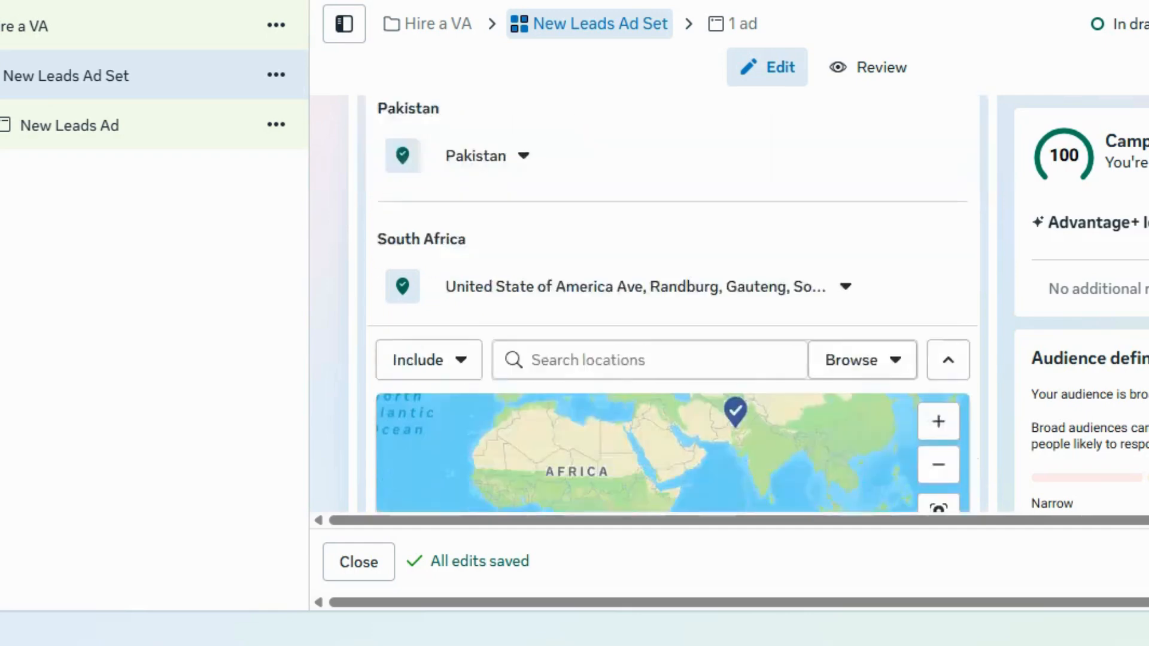
scroll(673, 306, down, 5)
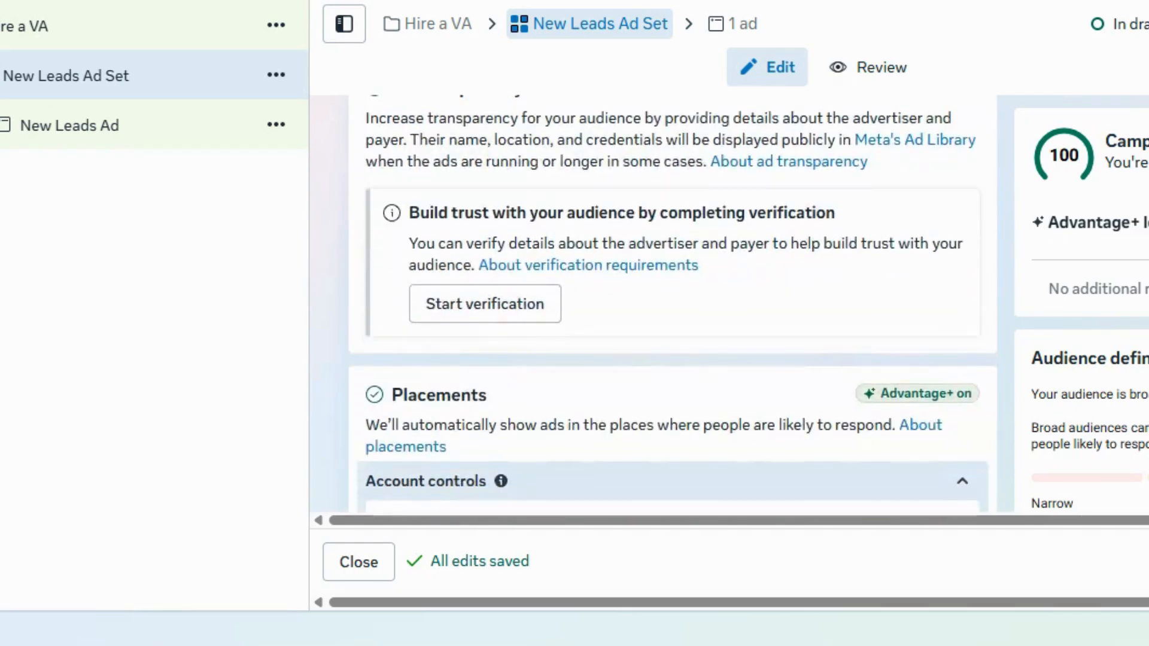
scroll(673, 305, down, 1)
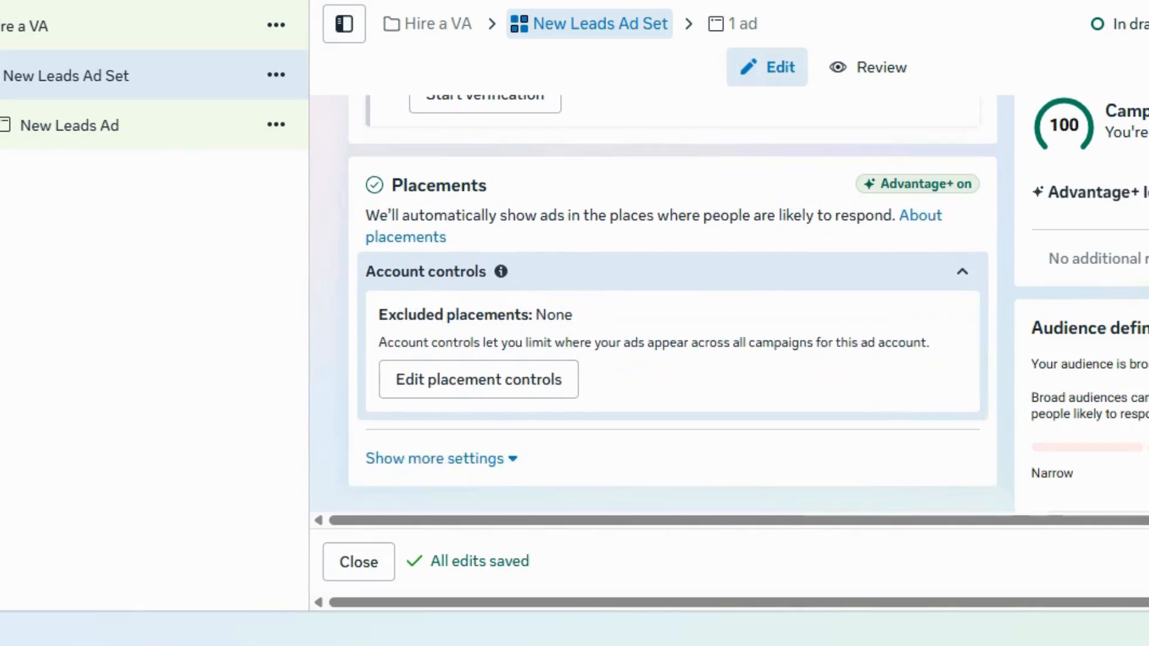
click(70, 126)
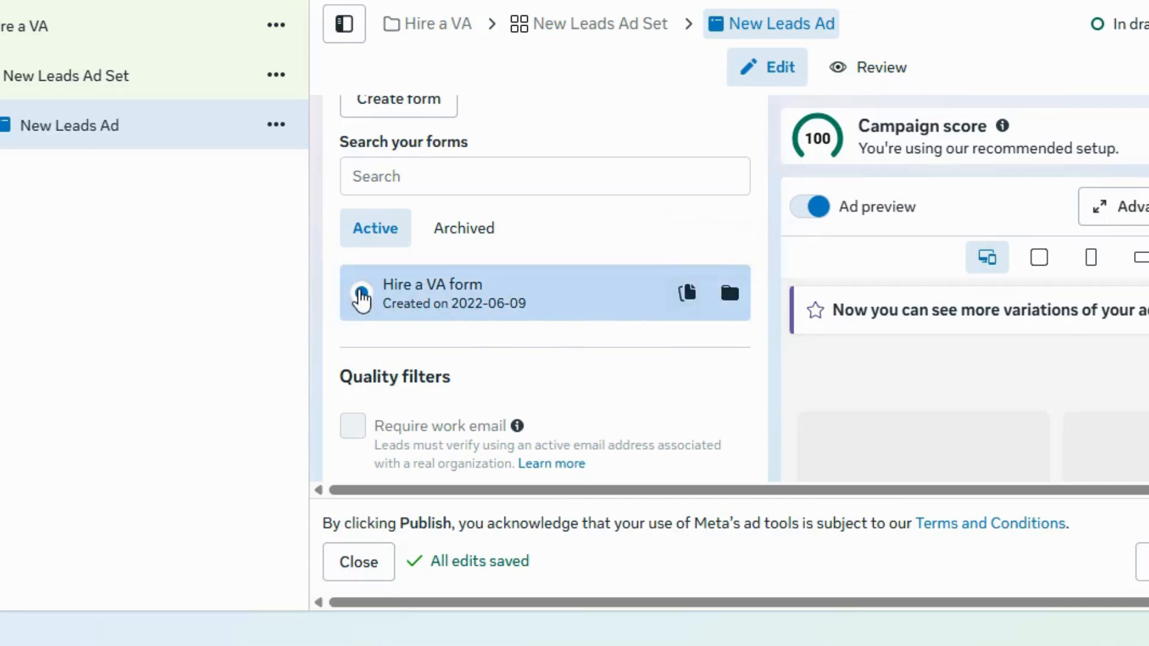
click(361, 295)
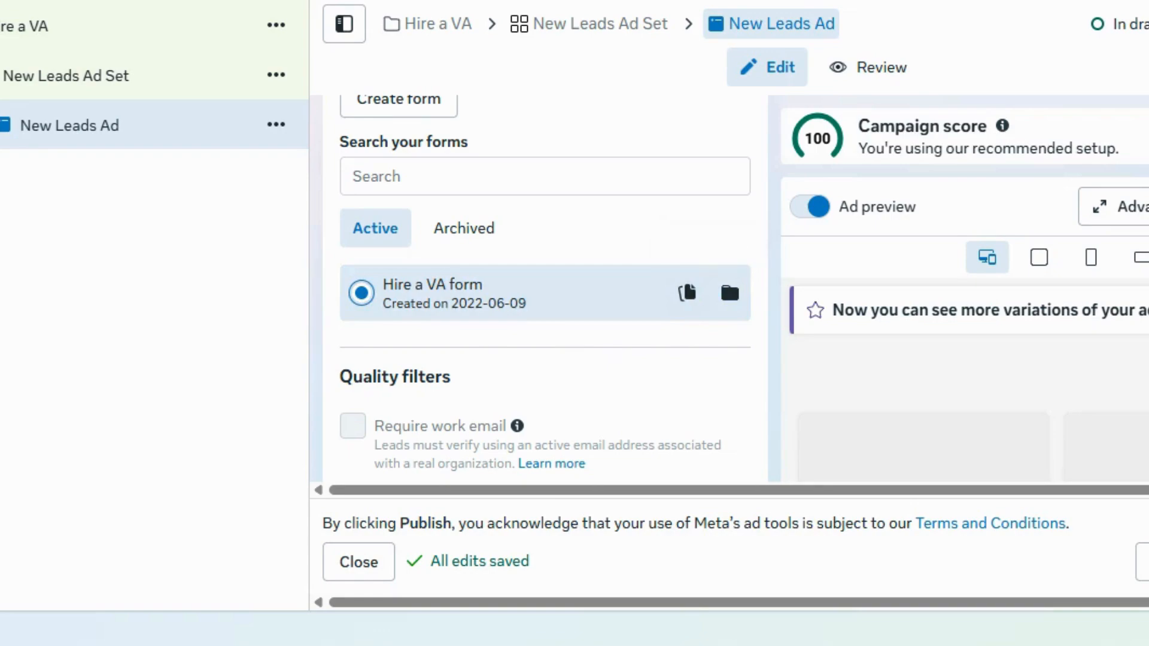
Check which ad formats are offered for setting up the New Leads Ad's creative.
scroll(545, 287, down, 12)
scroll(545, 287, up, 3)
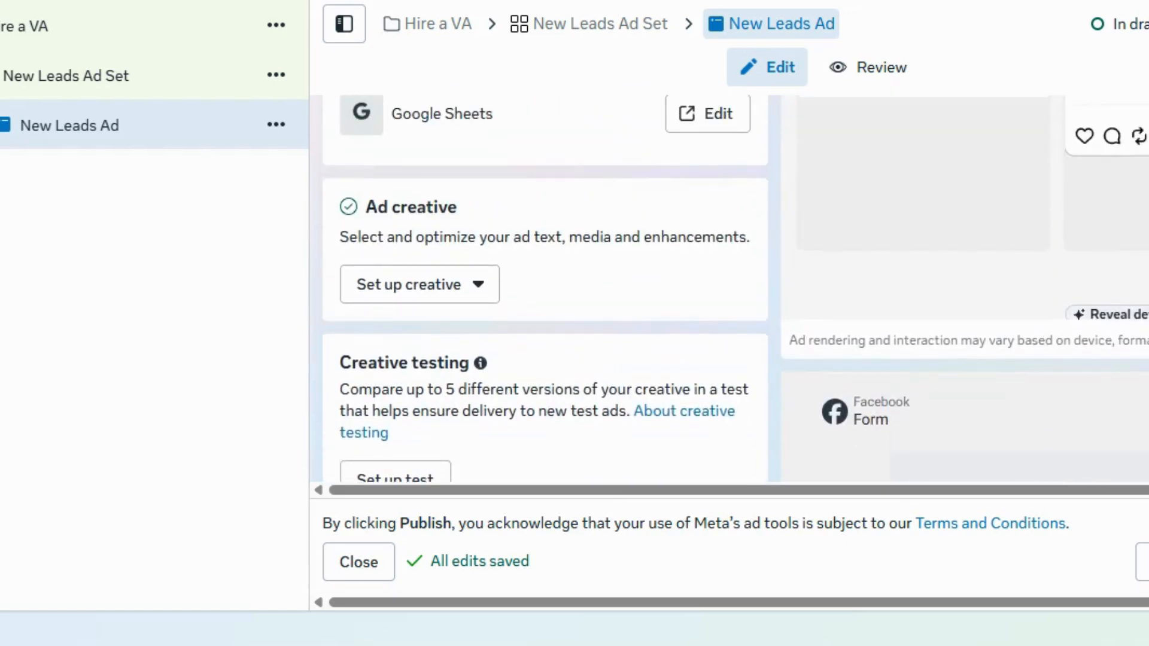
click(425, 293)
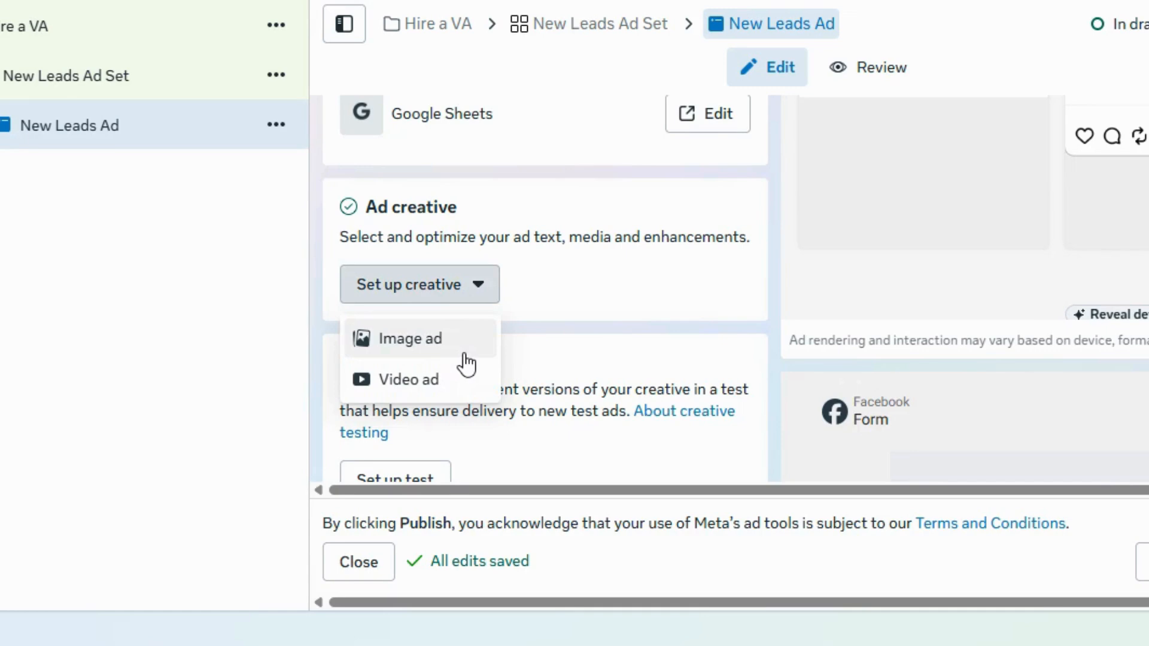
click(649, 277)
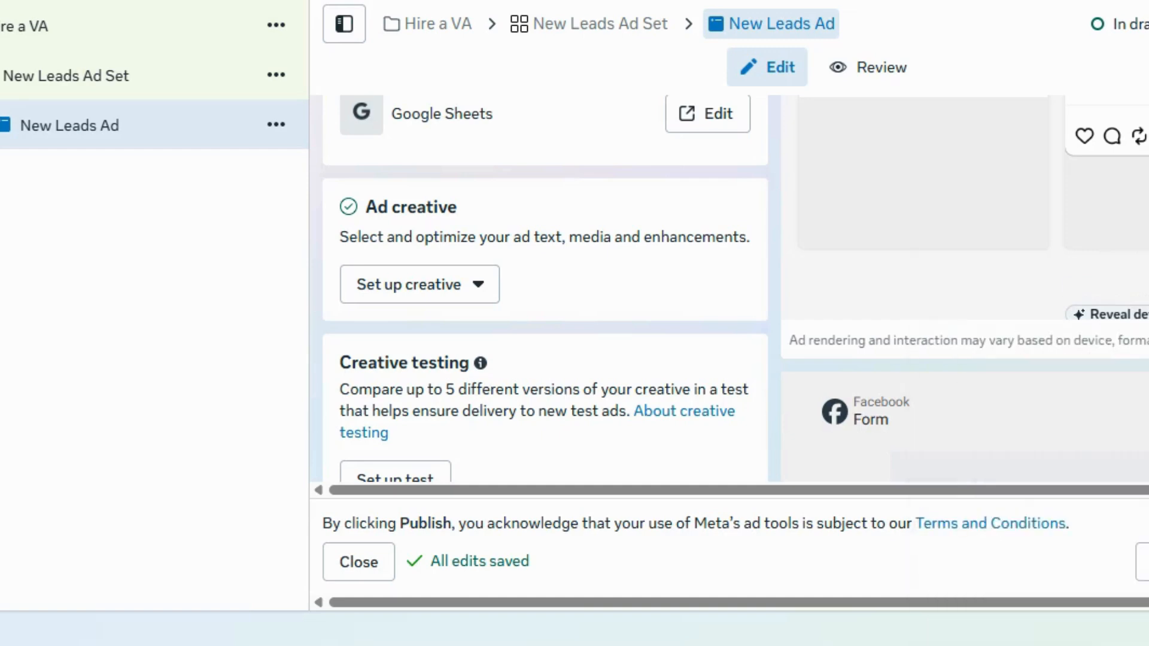
Examine the ad's tracking settings, including CRM, website and app events and URL parameters, alongside the instant form preview.
scroll(545, 288, down, 10)
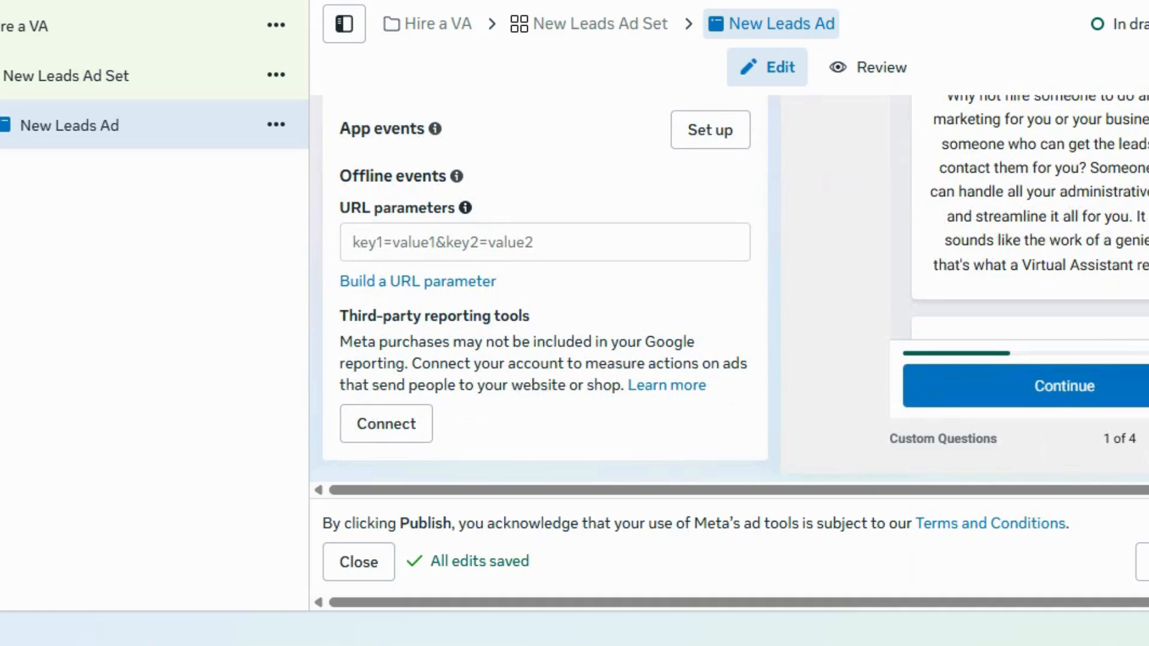
scroll(544, 288, up, 5)
scroll(544, 288, down, 2)
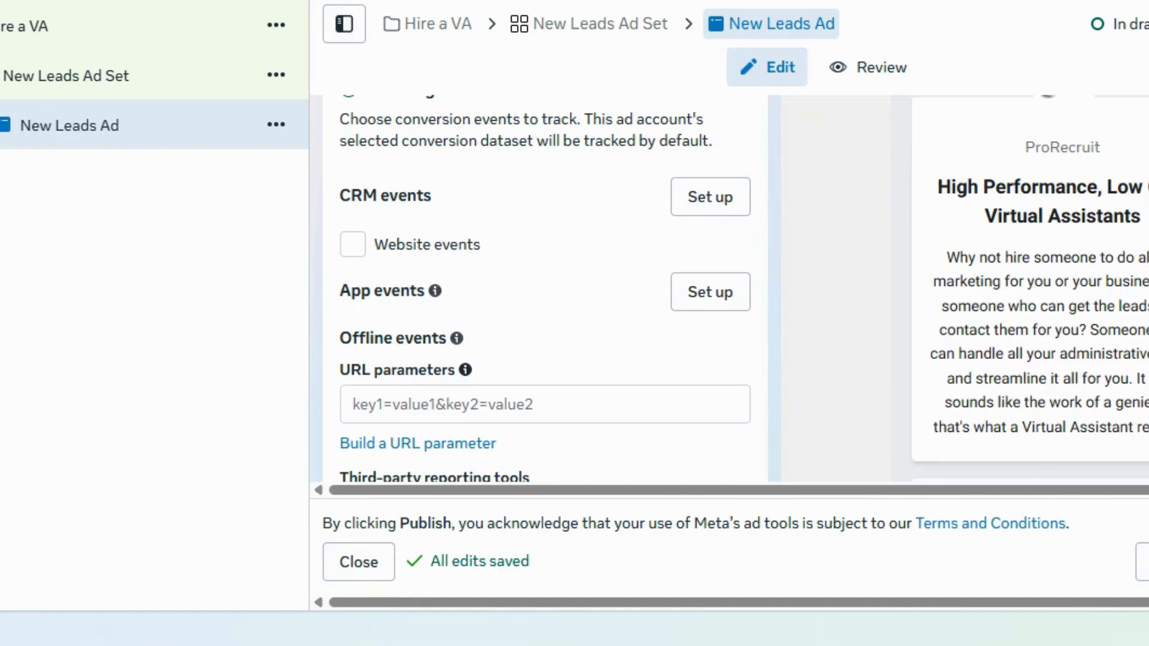
scroll(545, 287, up, 2)
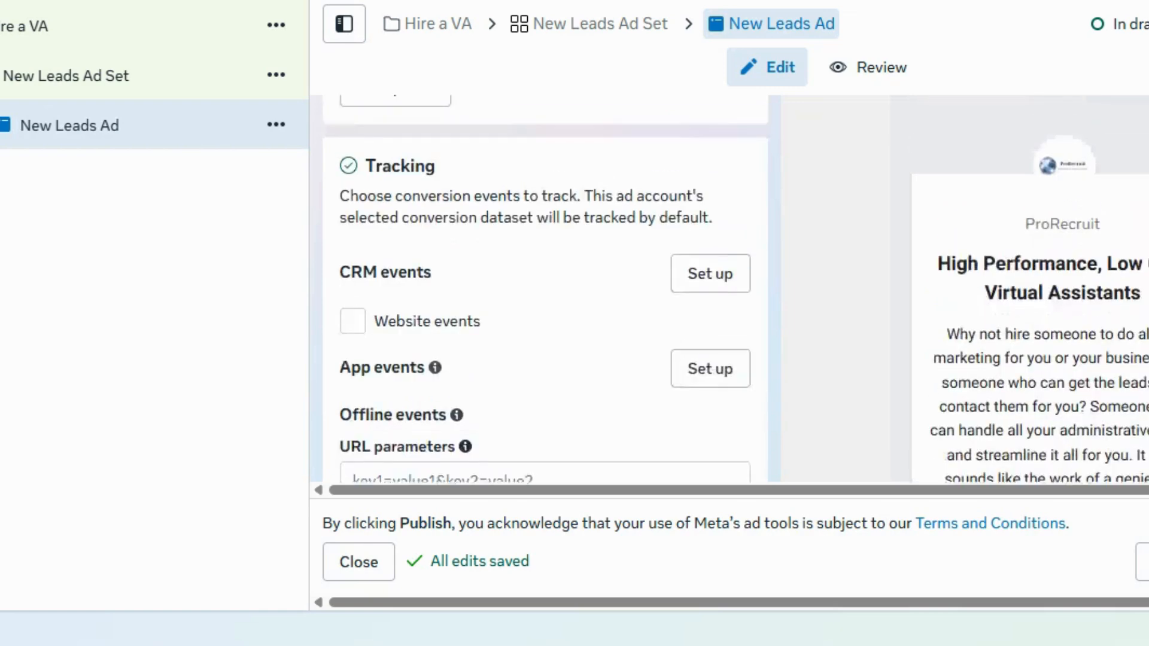
scroll(545, 287, down, 2)
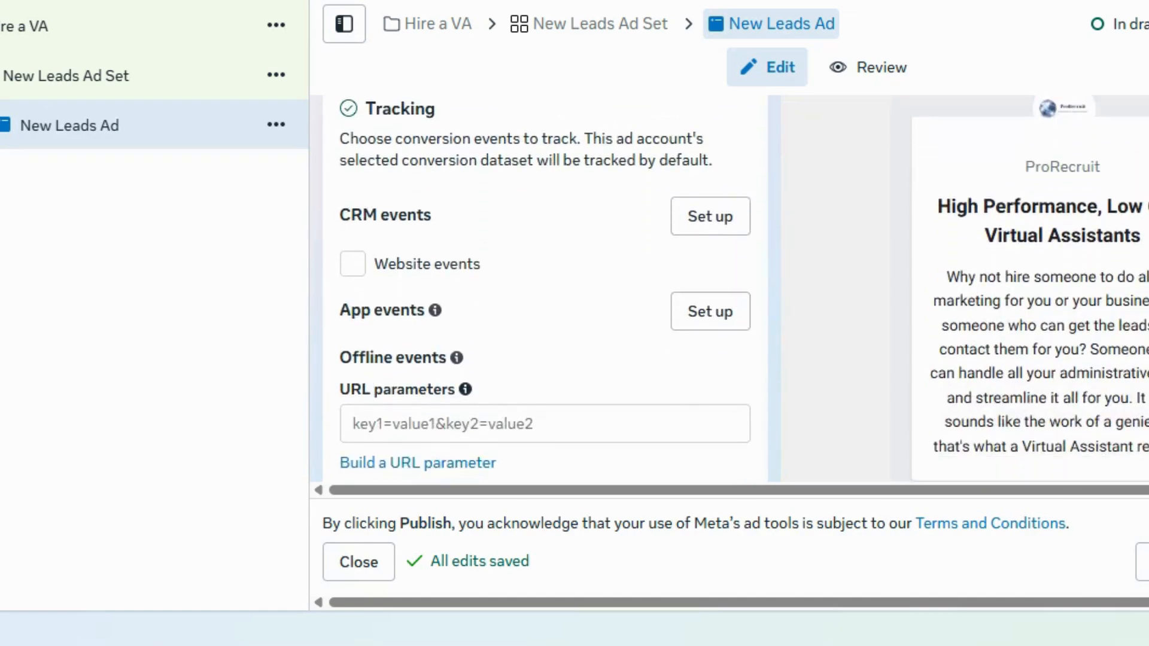
scroll(545, 287, down, 1)
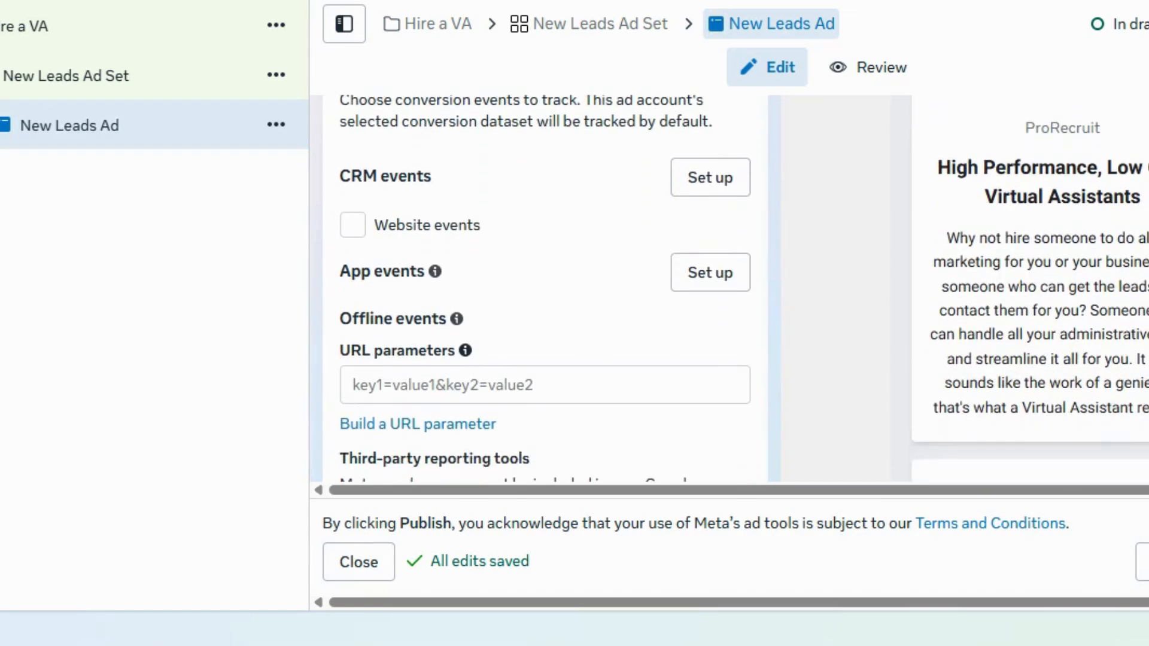
scroll(545, 287, down, 1)
scroll(545, 287, down, 2)
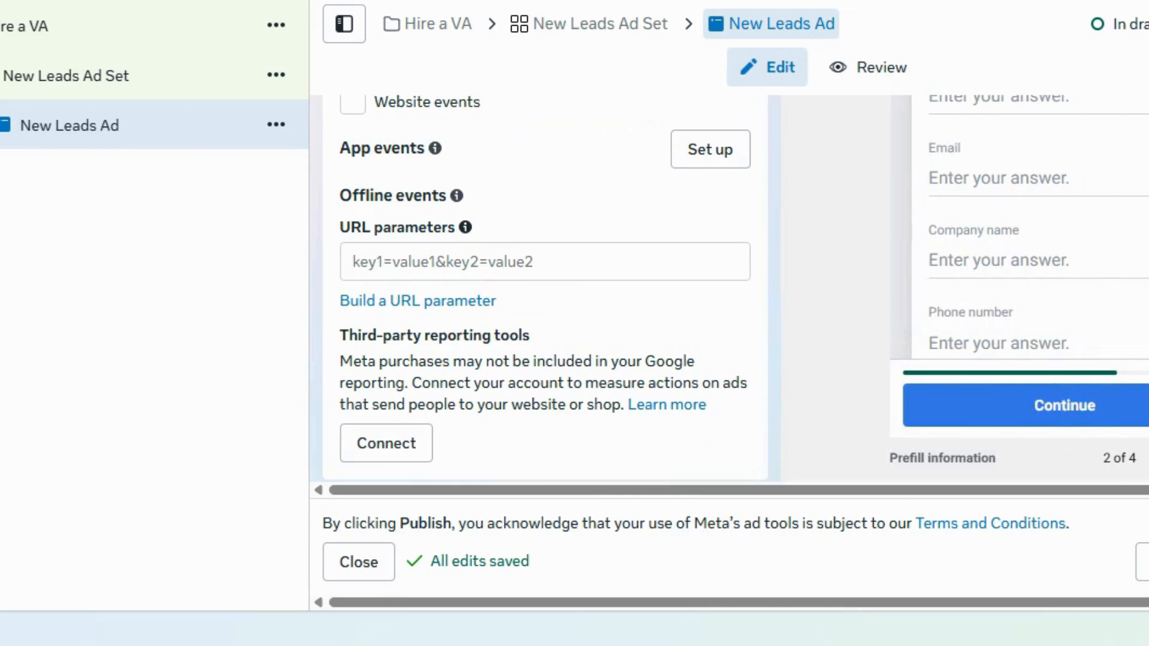
scroll(731, 287, up, 3)
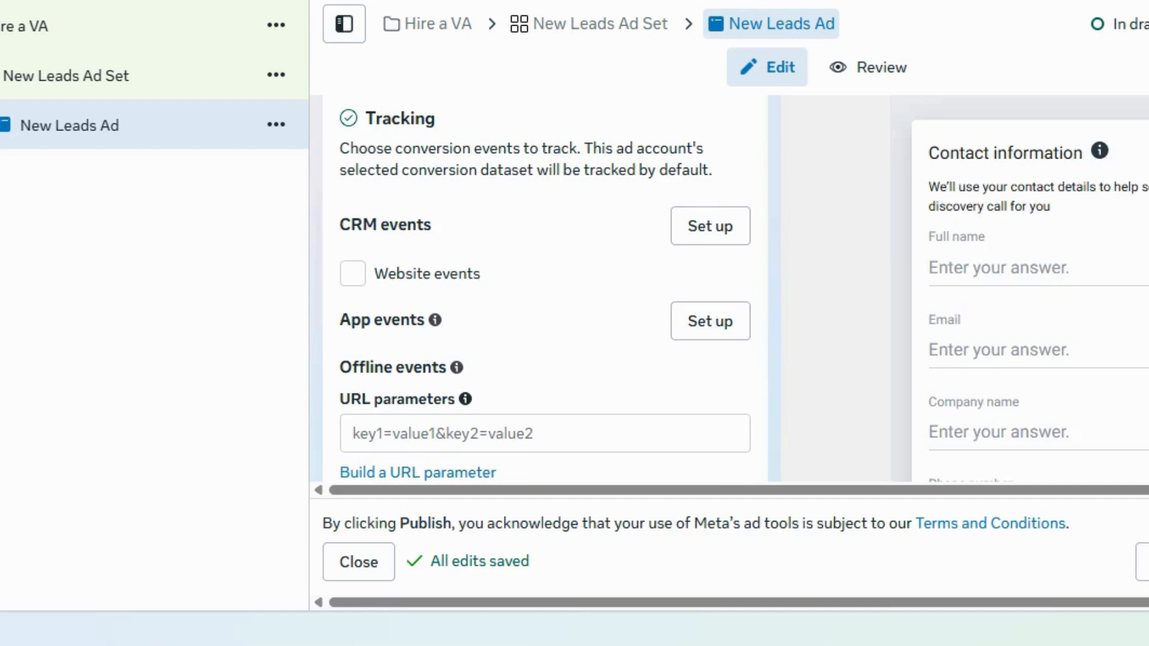
scroll(730, 287, down, 3)
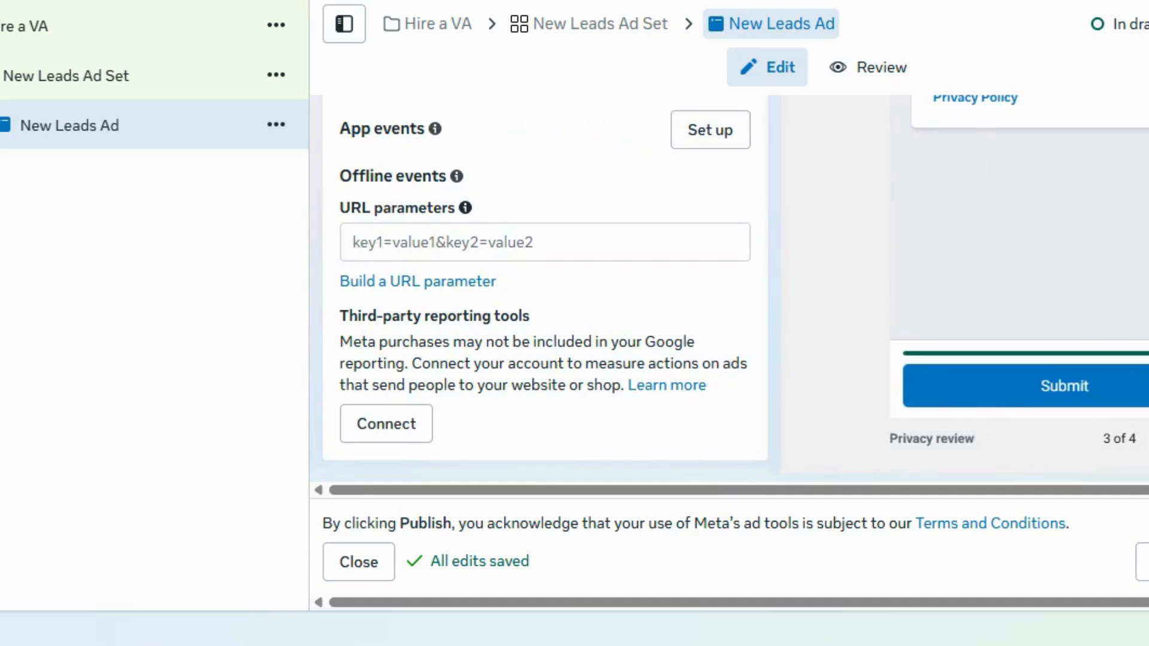
scroll(730, 288, up, 3)
scroll(730, 287, down, 3)
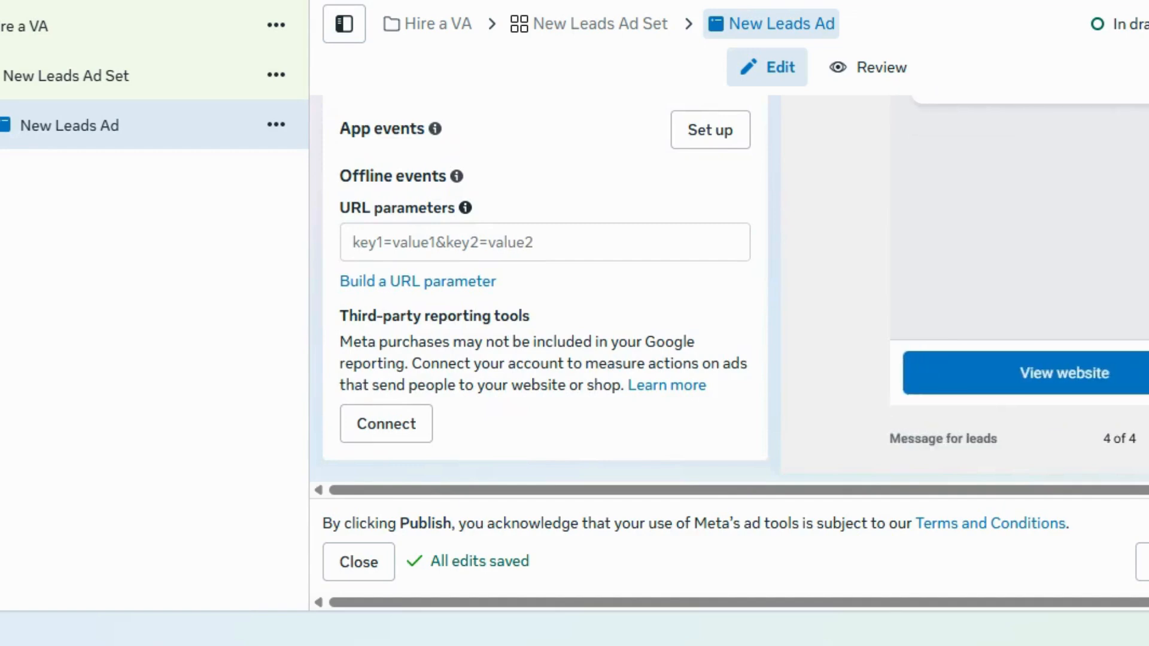
scroll(730, 288, up, 5)
scroll(730, 287, down, 3)
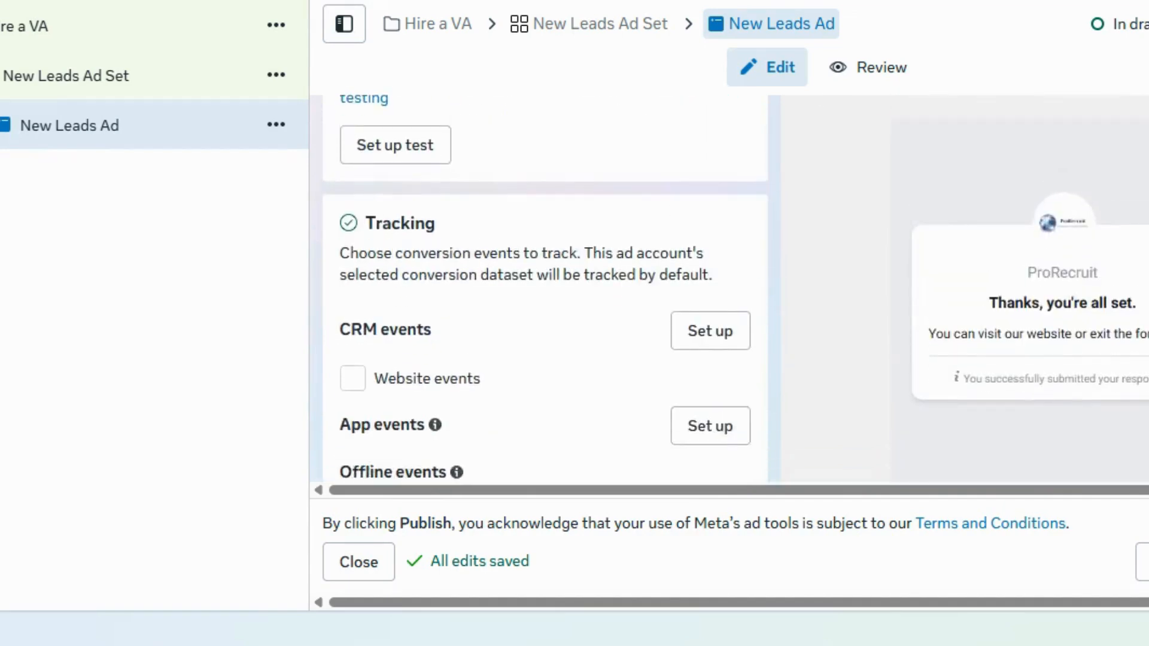
scroll(737, 288, down, 2)
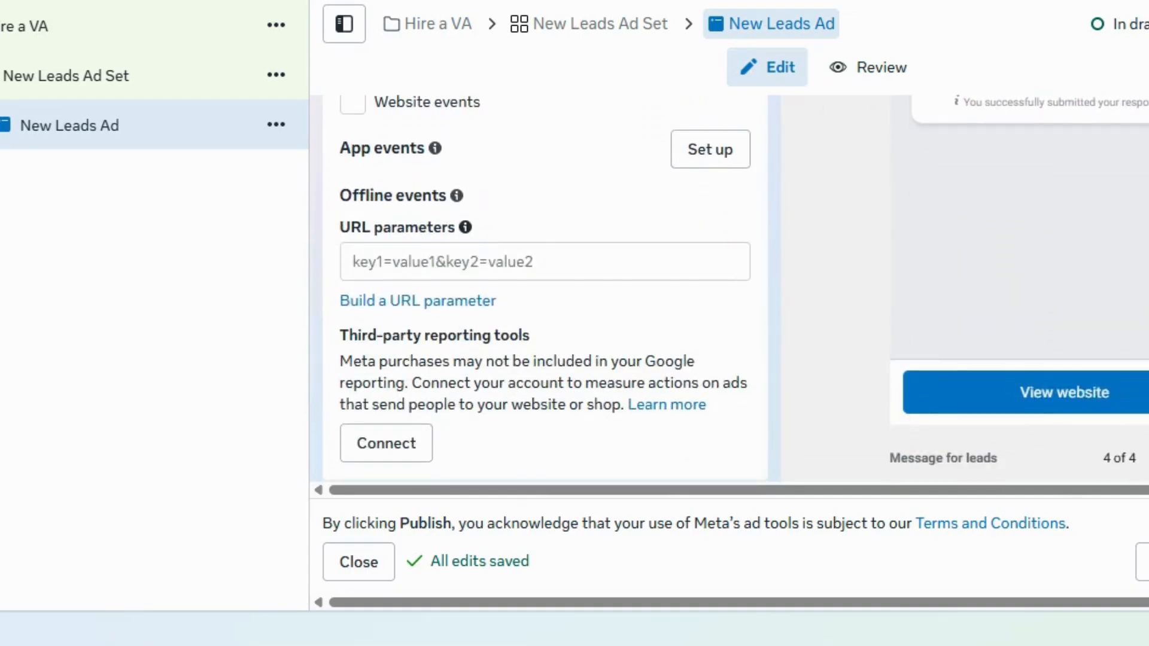
Close the ad editor and open the Instant Forms tool, allowing the site's notifications.
click(359, 565)
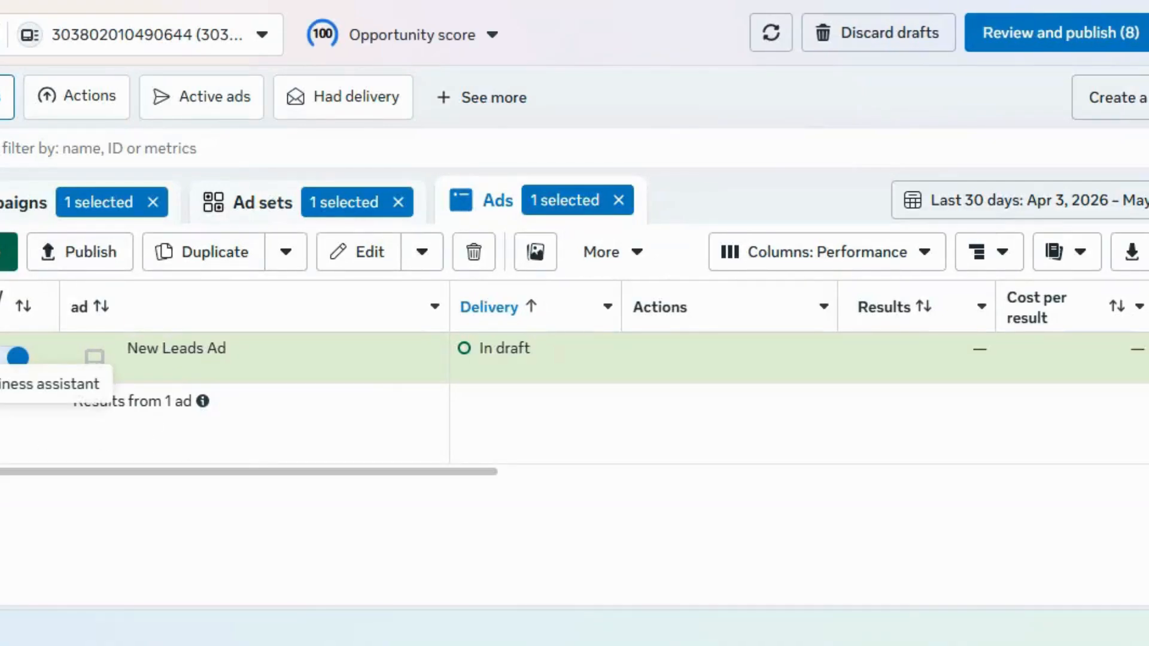
mouse_move(1, 311)
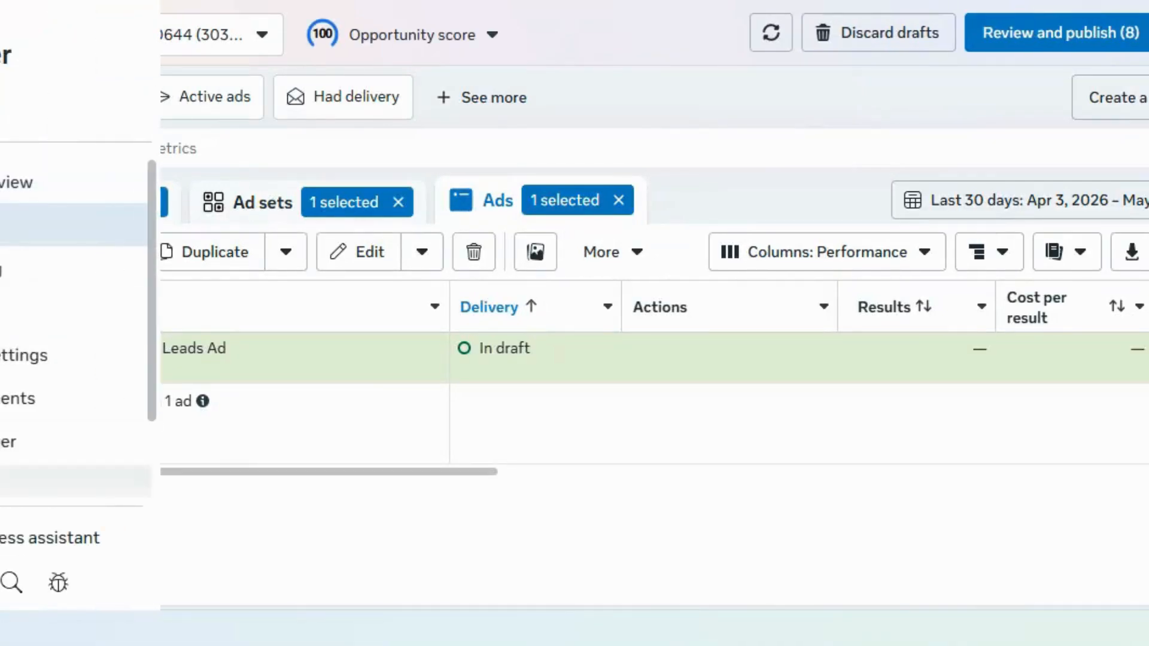
click(72, 481)
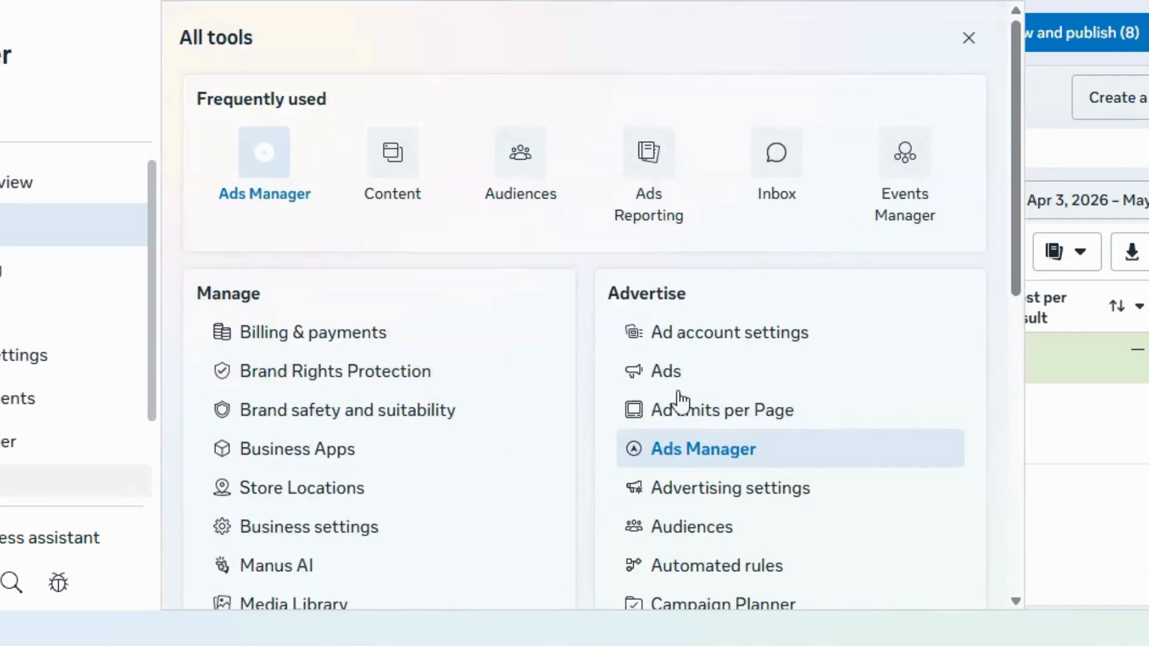
drag(1016, 261, 1017, 419)
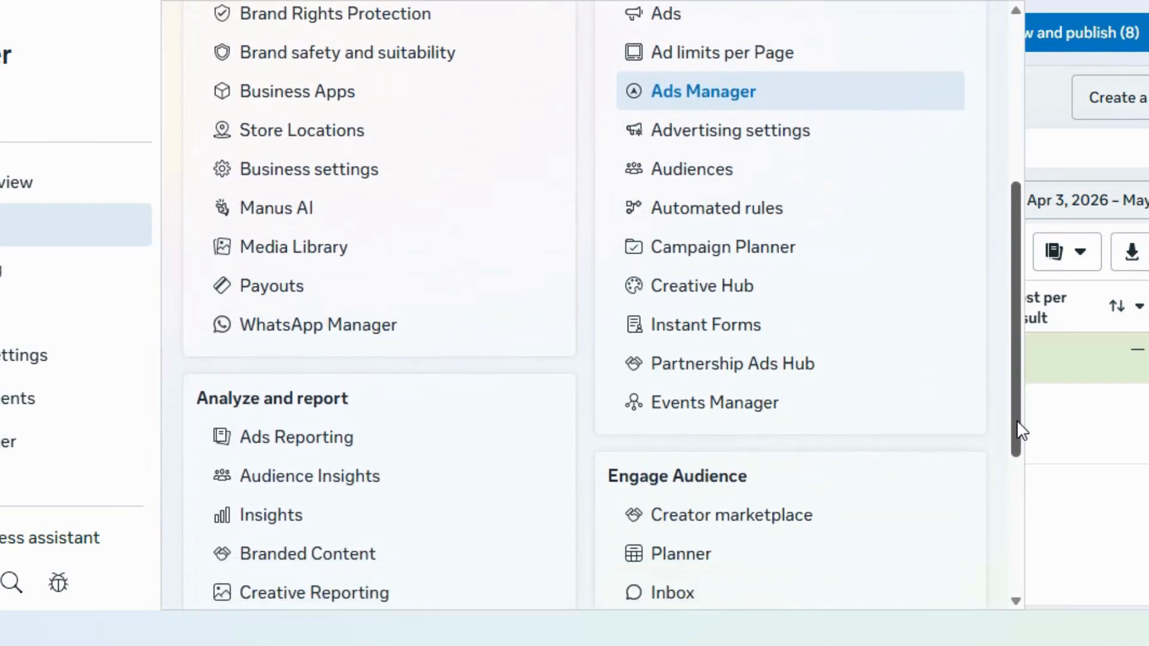
click(726, 321)
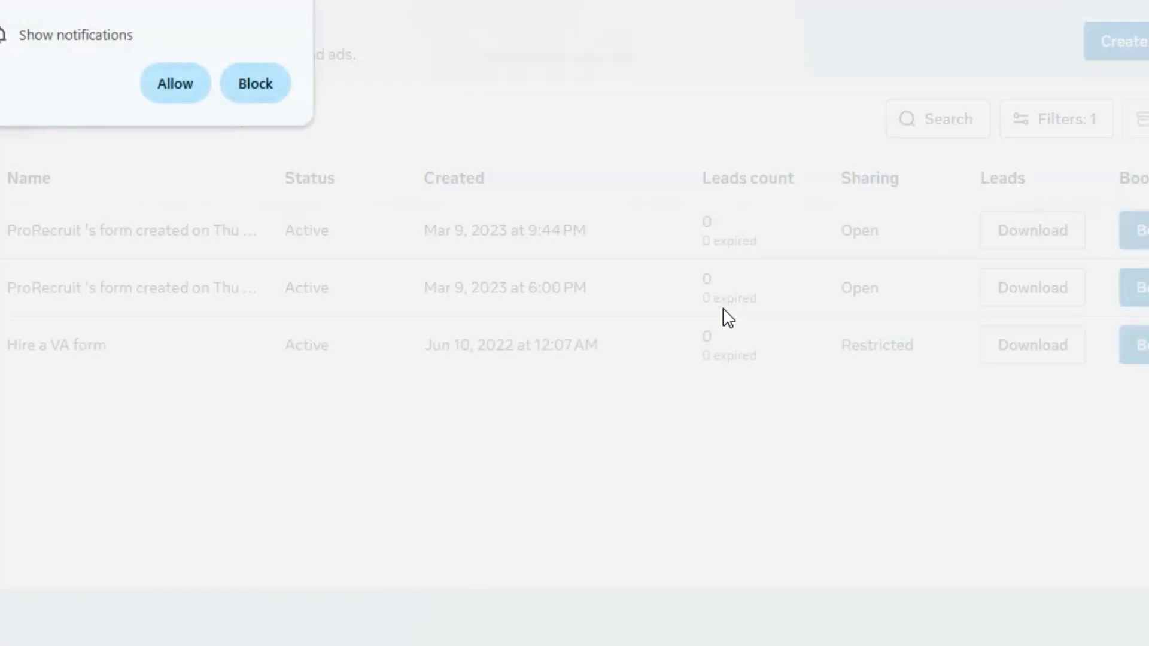
click(174, 97)
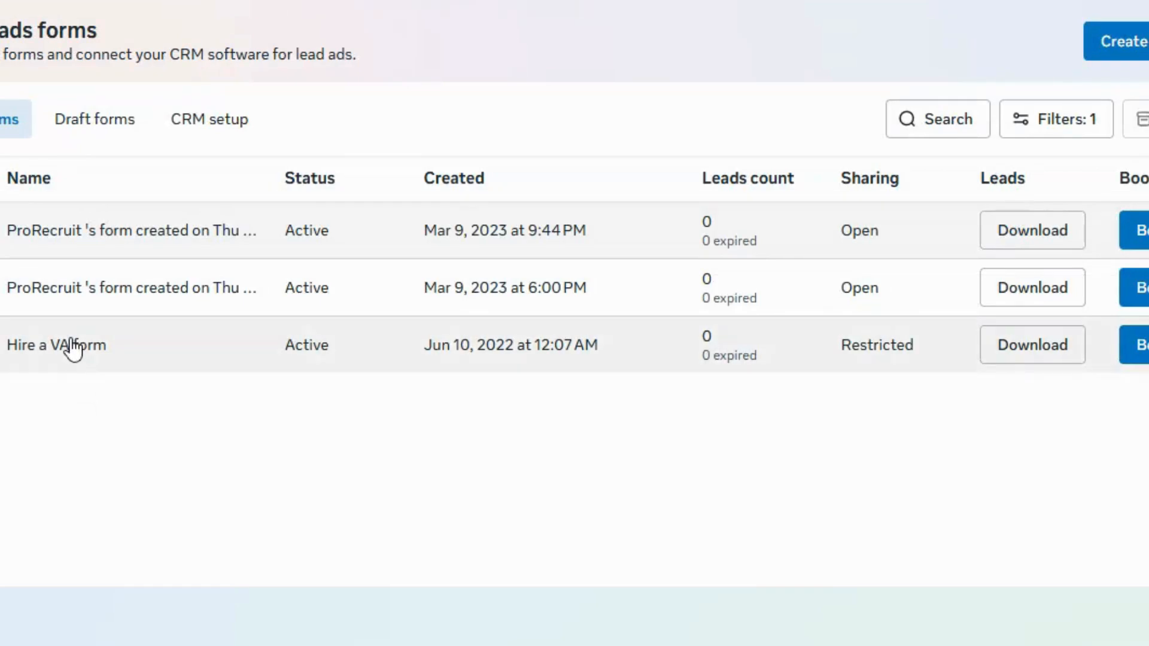
Examine the details of "Hire a VA form" and the pages of its preview, then close them.
click(73, 348)
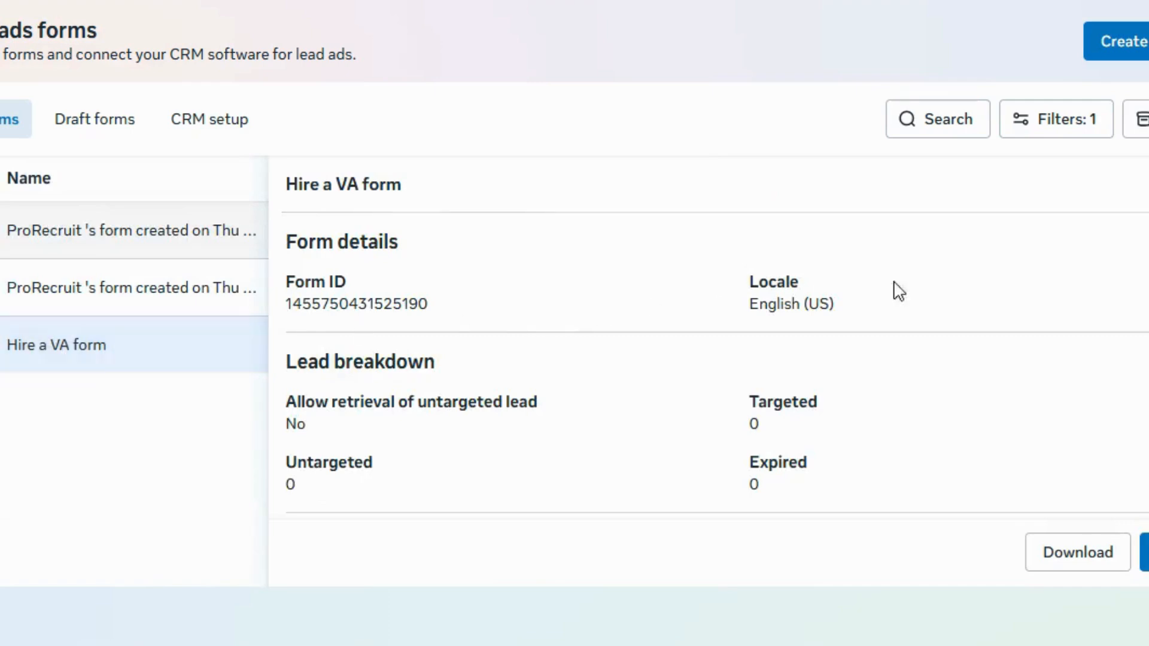
scroll(710, 365, down, 5)
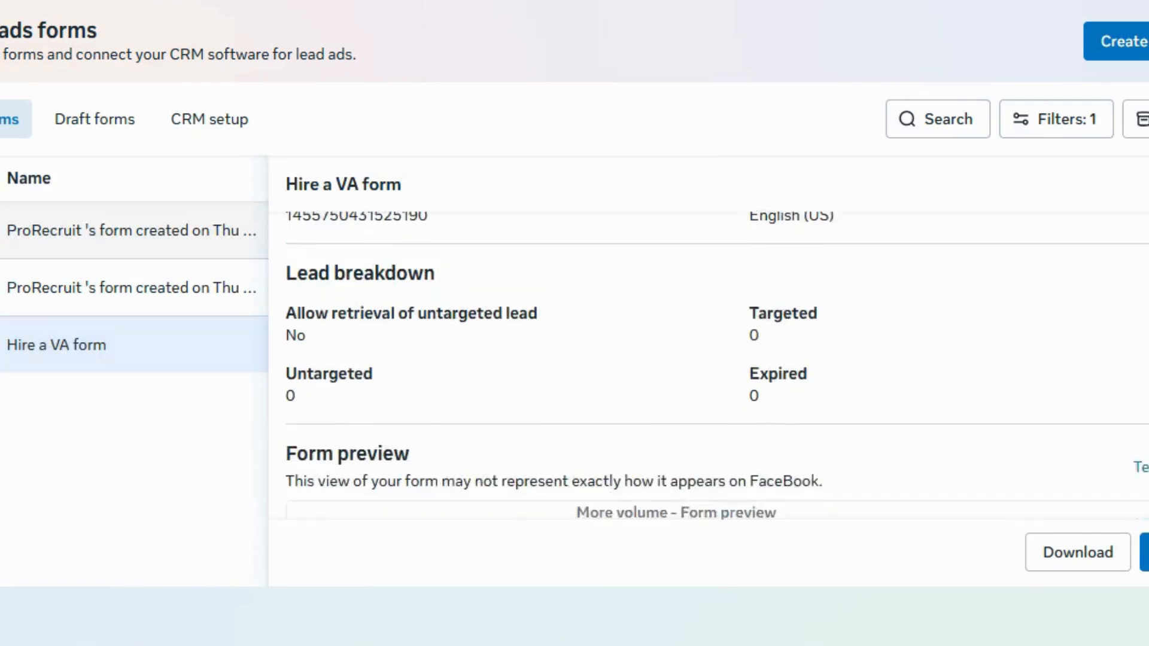
scroll(892, 482, down, 5)
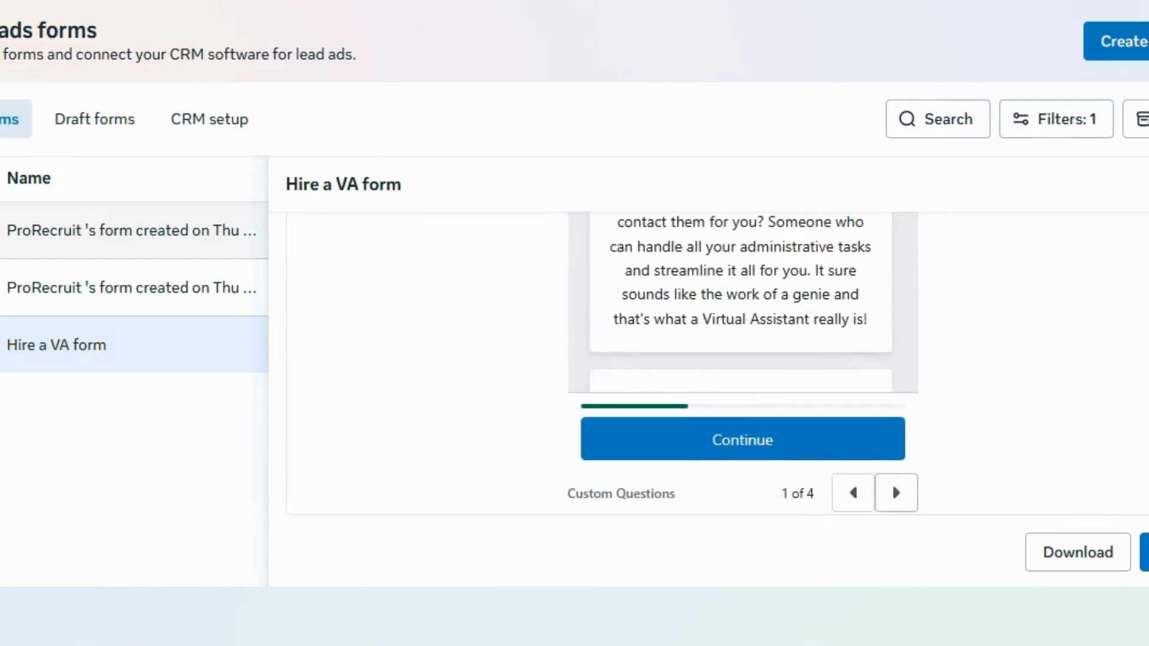
scroll(892, 482, up, 4)
scroll(892, 483, down, 2)
scroll(892, 483, down, 2)
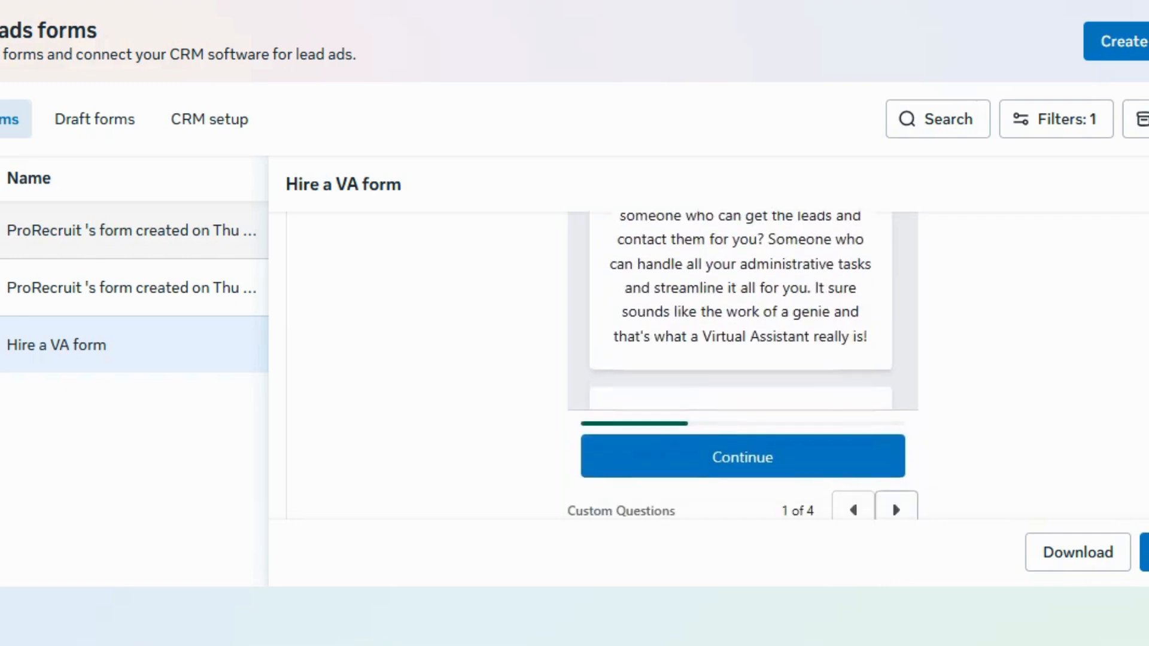
click(906, 494)
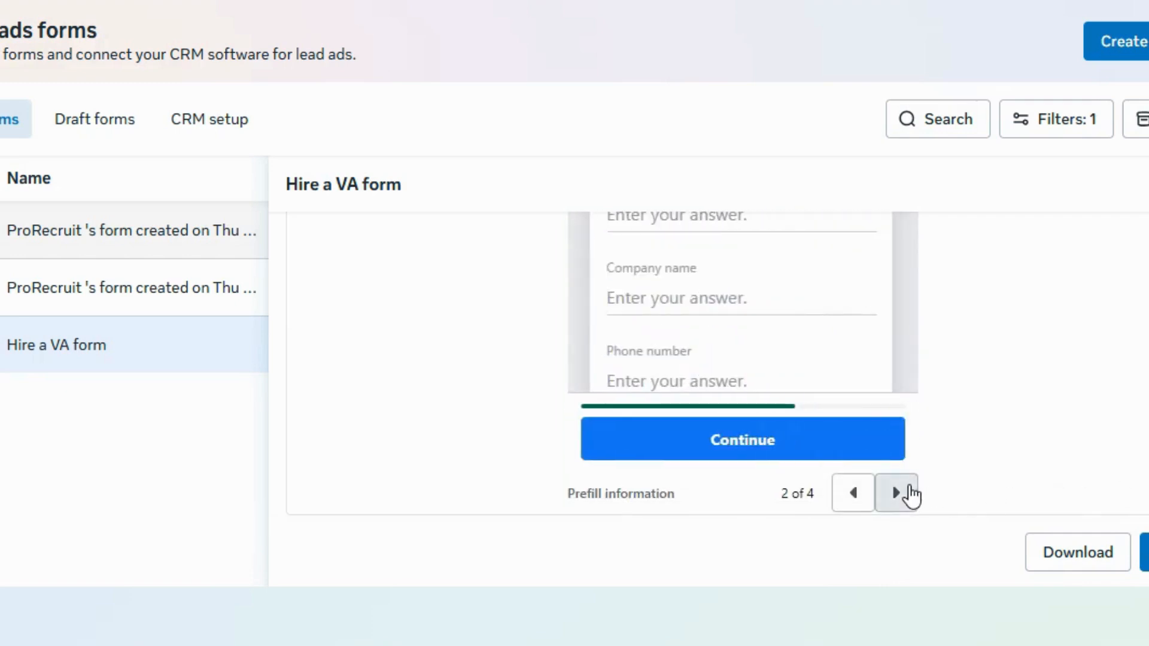
click(908, 493)
click(908, 491)
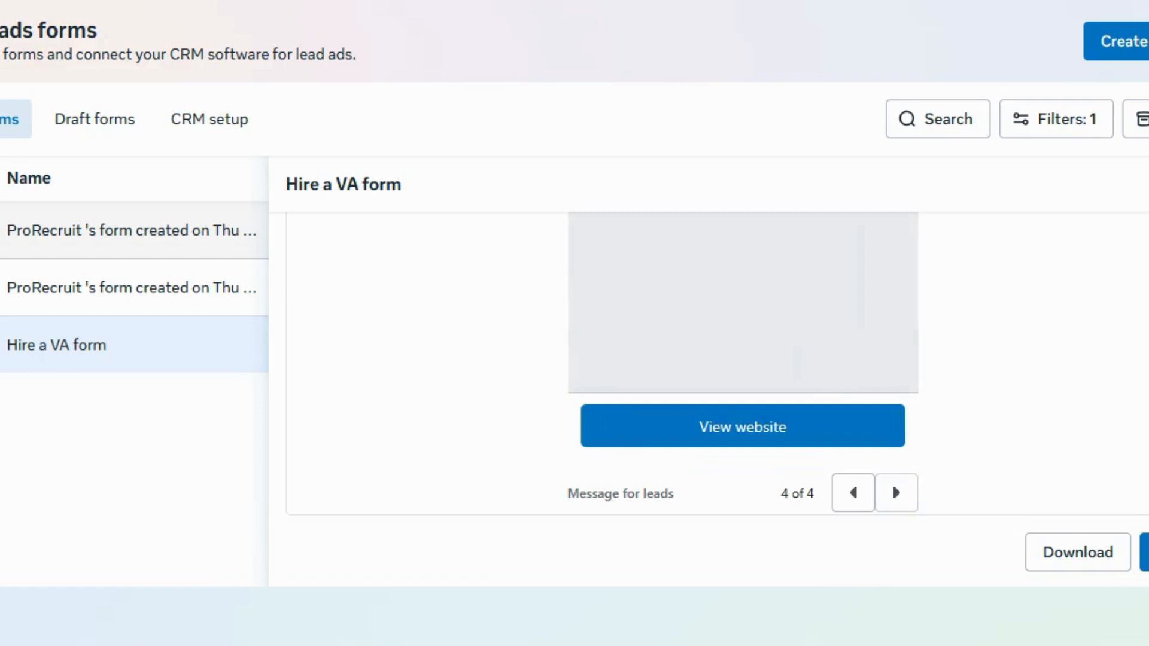
click(1148, 184)
Create a lead form by duplicating the existing "Hire a VA form".
click(1146, 37)
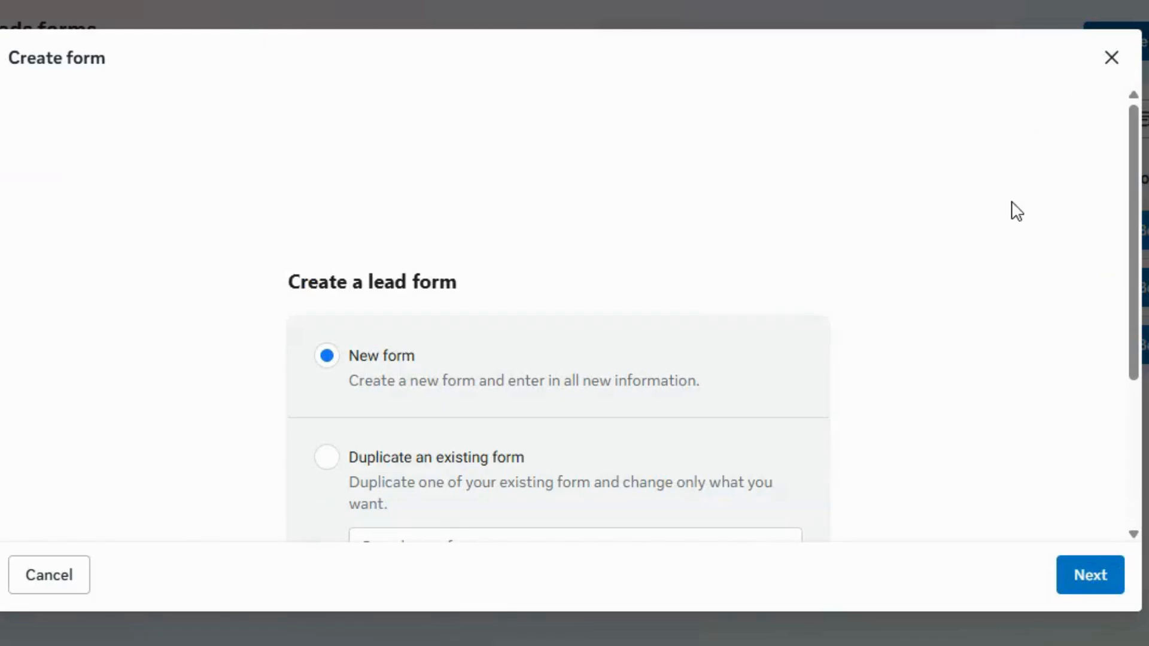
drag(1129, 207, 1097, 334)
click(495, 261)
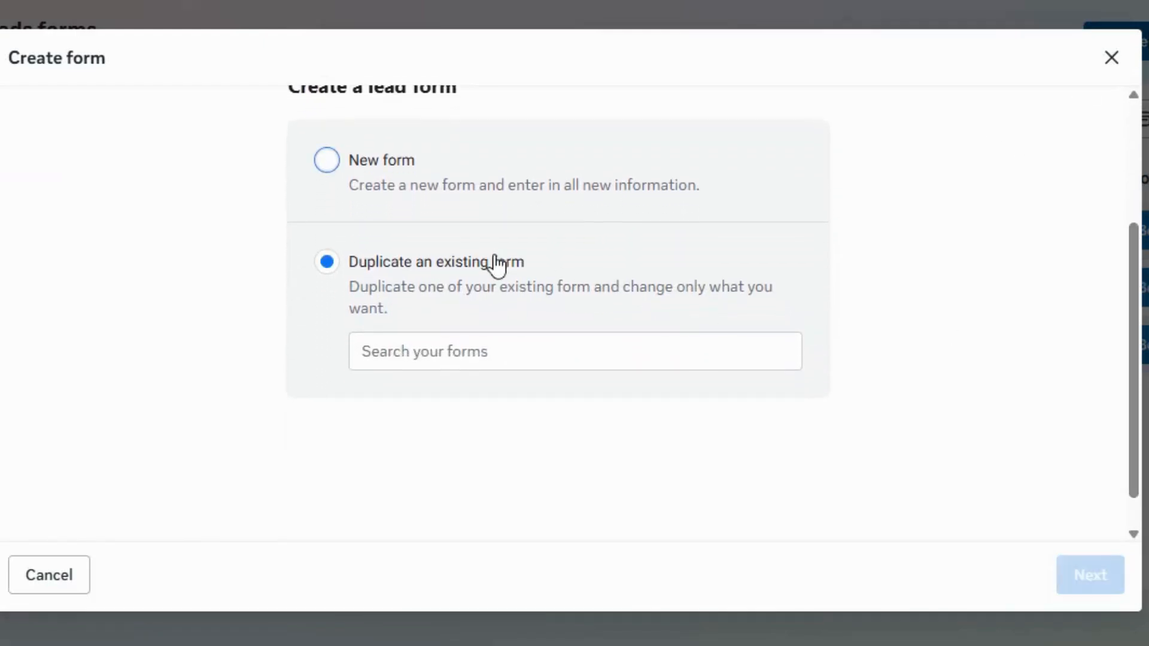
click(532, 357)
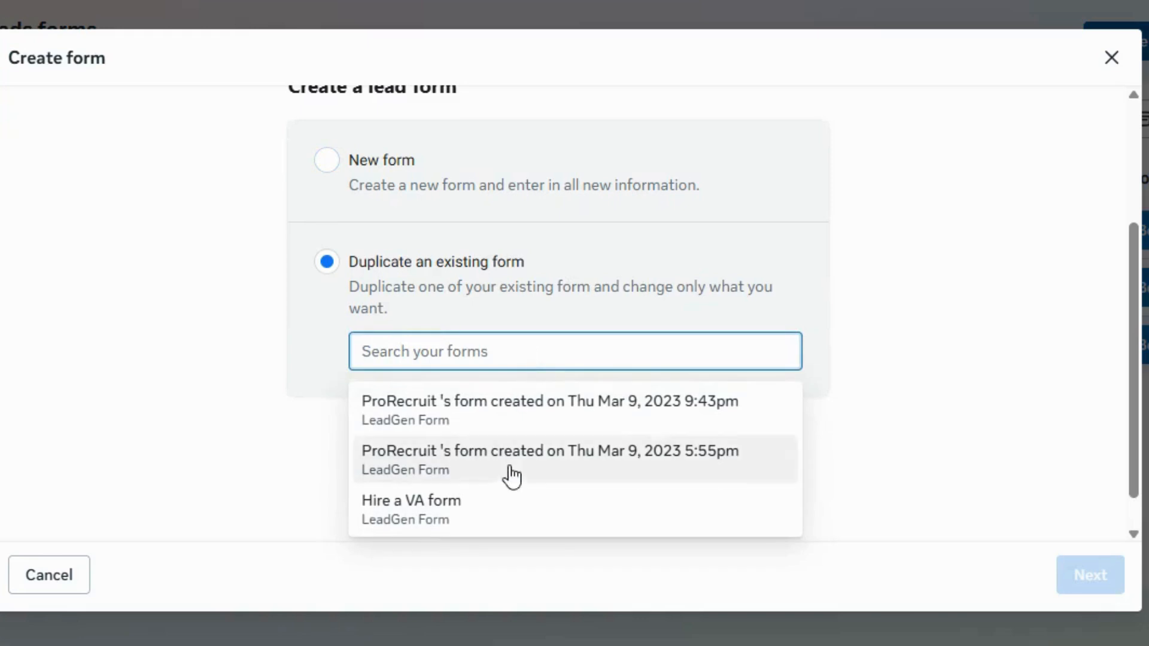
click(509, 513)
click(1078, 579)
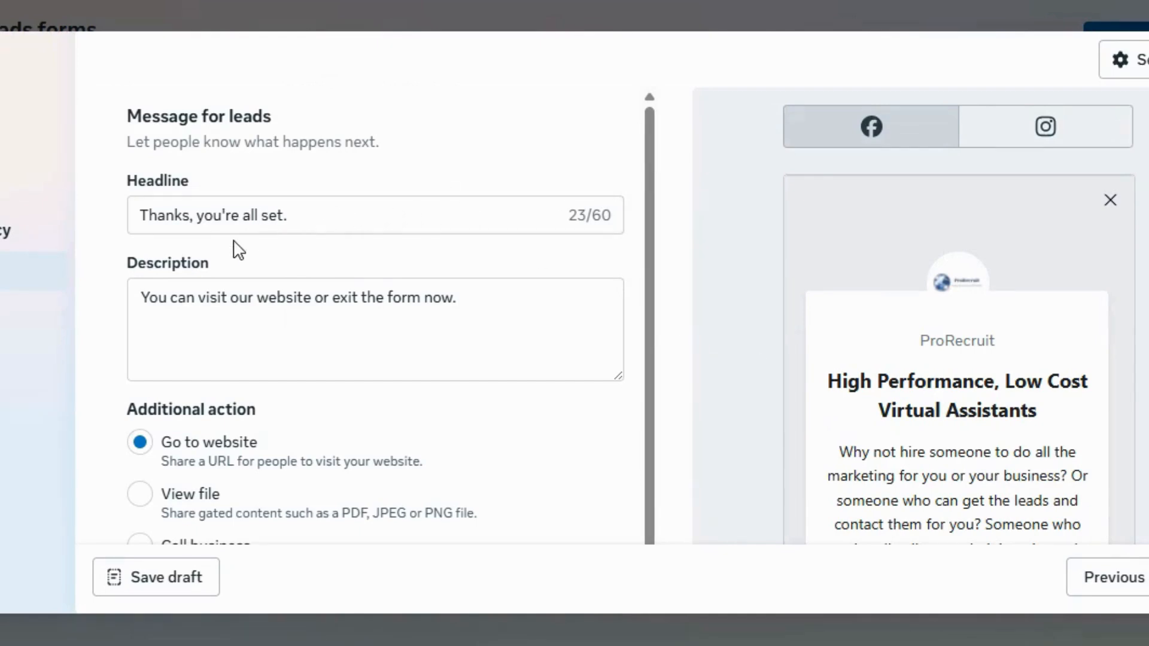
Review the duplicated form's name and form type, and its intro greeting headline and description.
click(33, 106)
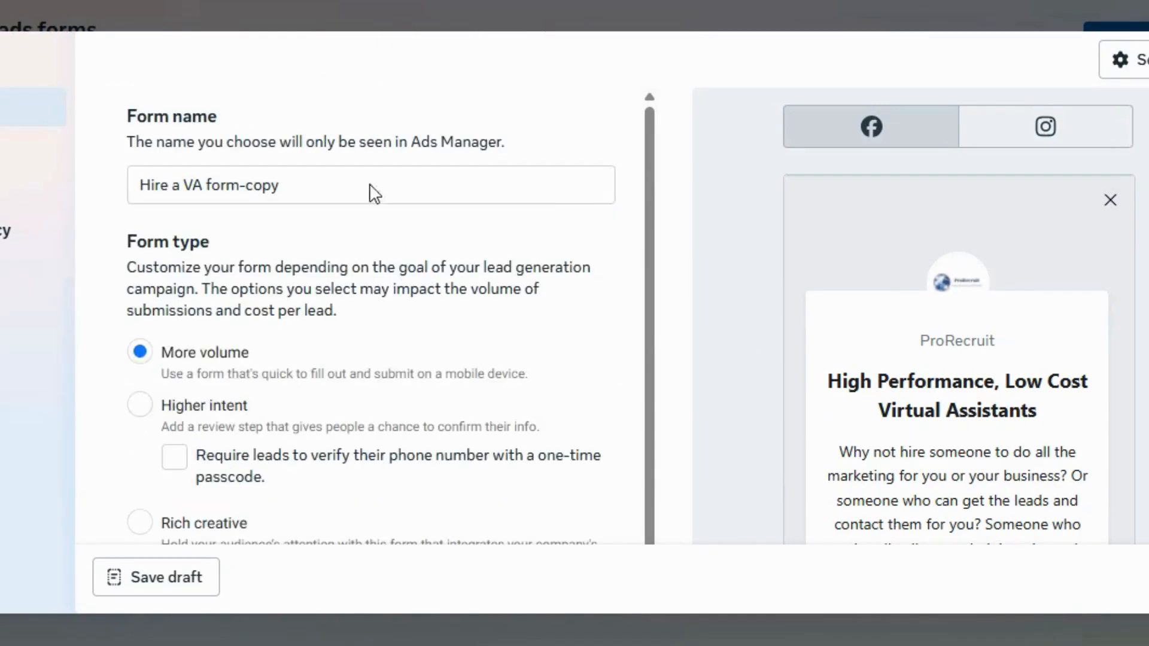
click(481, 179)
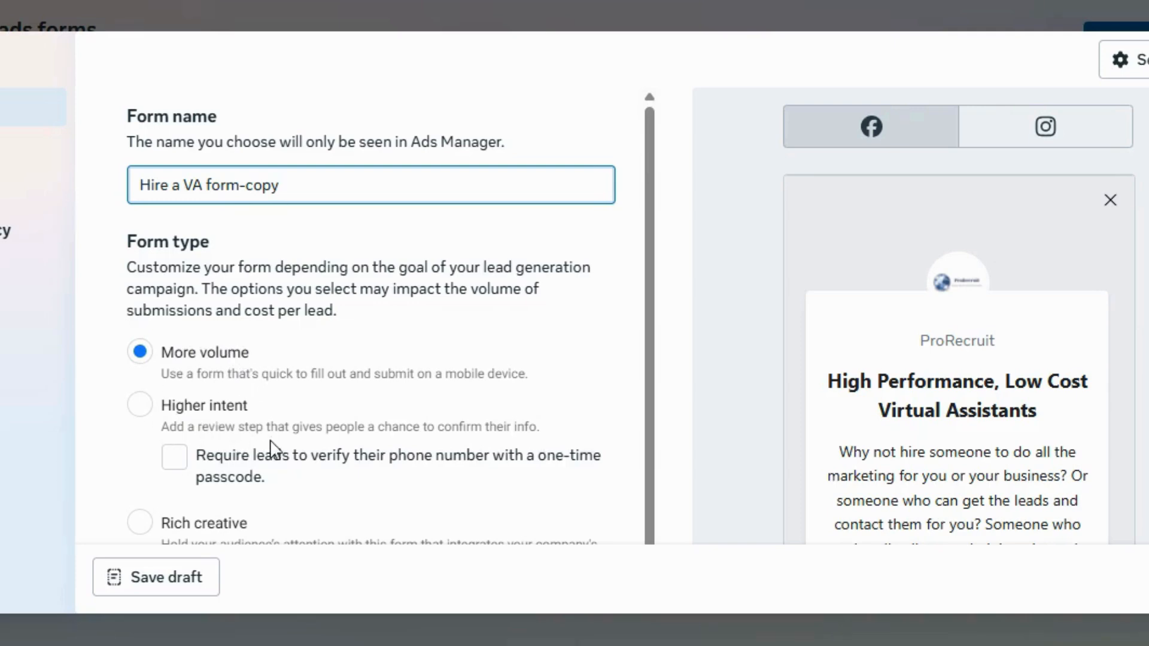
click(649, 353)
drag(648, 352, 637, 583)
scroll(371, 317, down, 5)
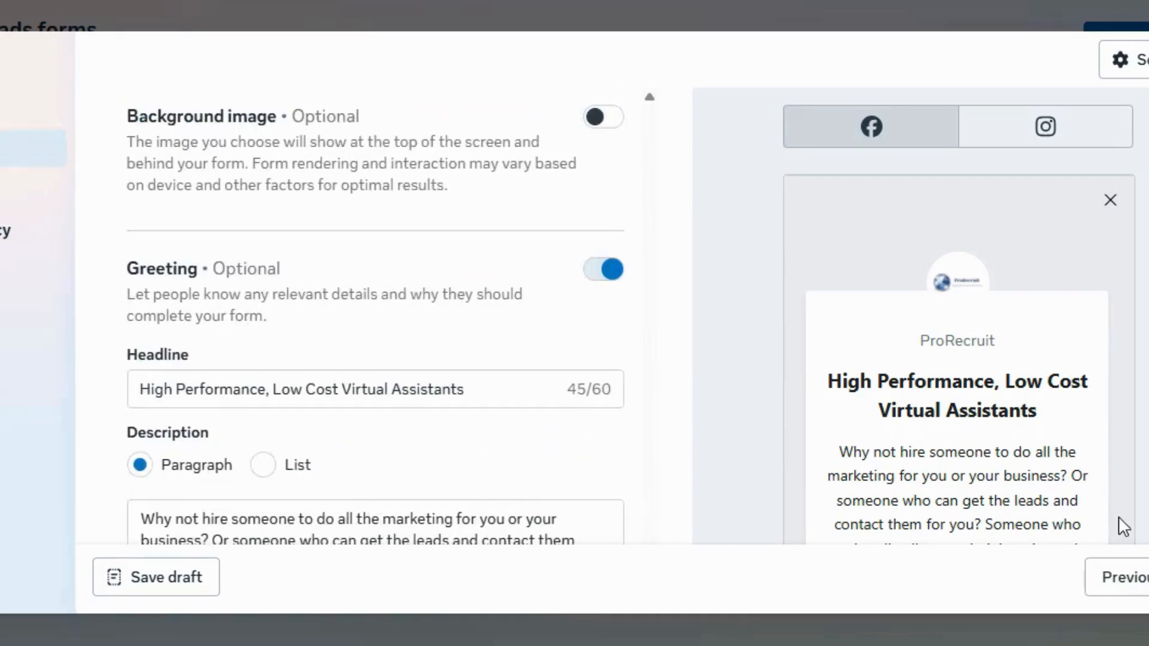
click(250, 389)
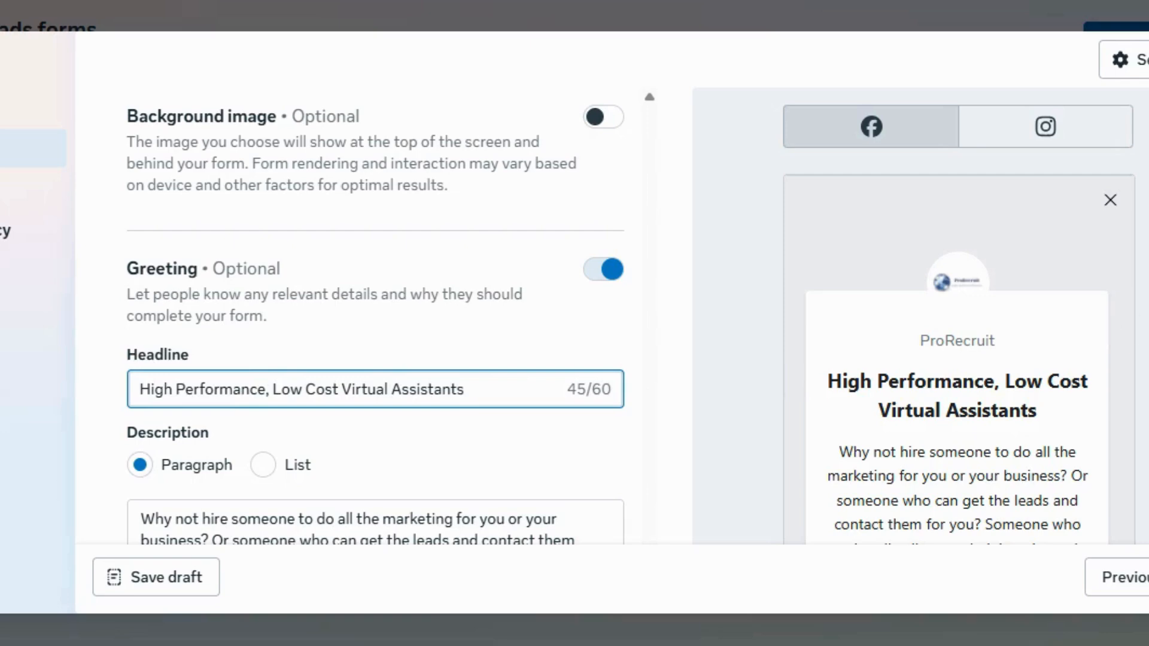
scroll(388, 396, down, 3)
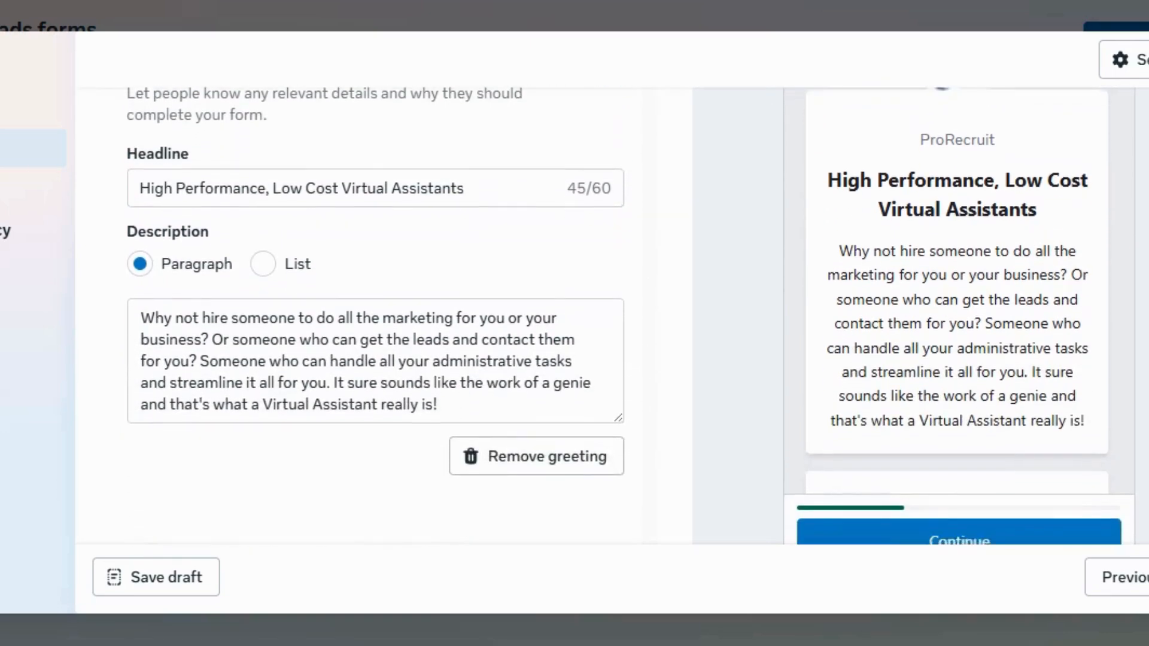
Review the greeting description, the "Book a Discovery Call" appointment question, and the contact information fields of the duplicated form.
click(388, 393)
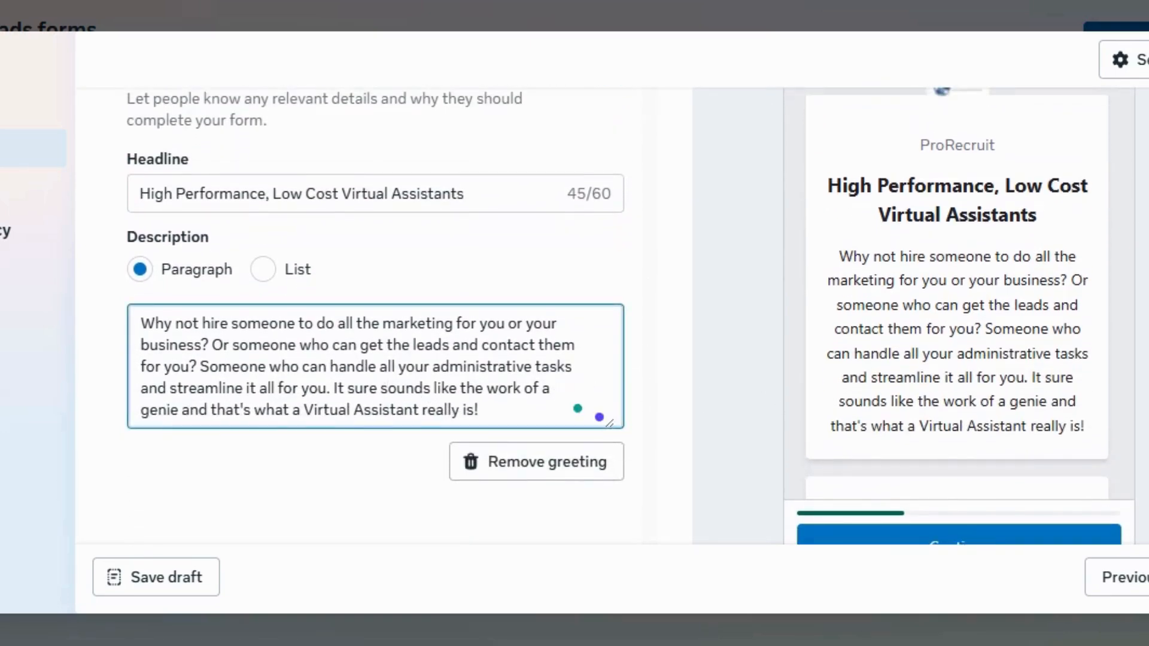
scroll(375, 359, down, 10)
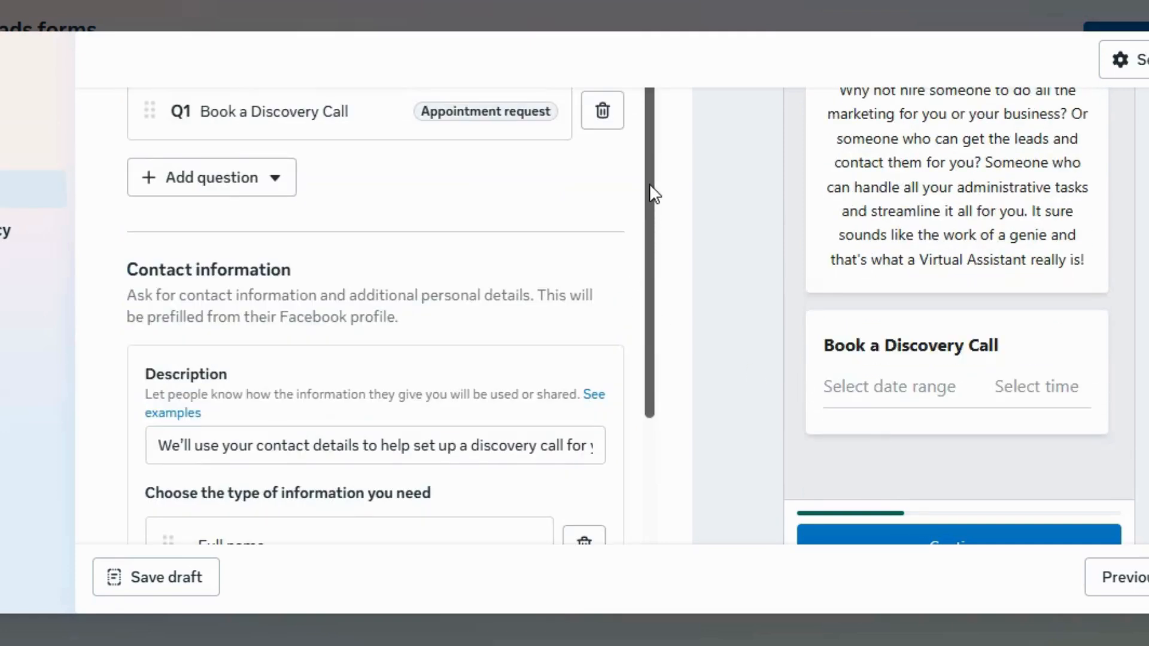
drag(652, 185, 682, 454)
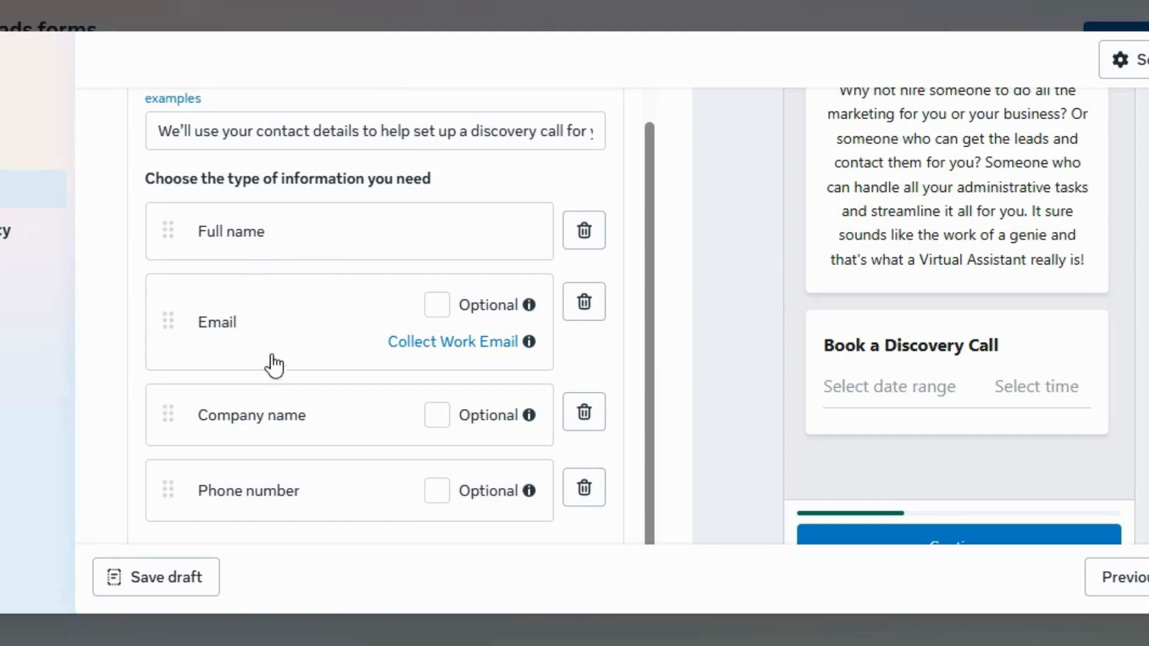
scroll(646, 359, up, 5)
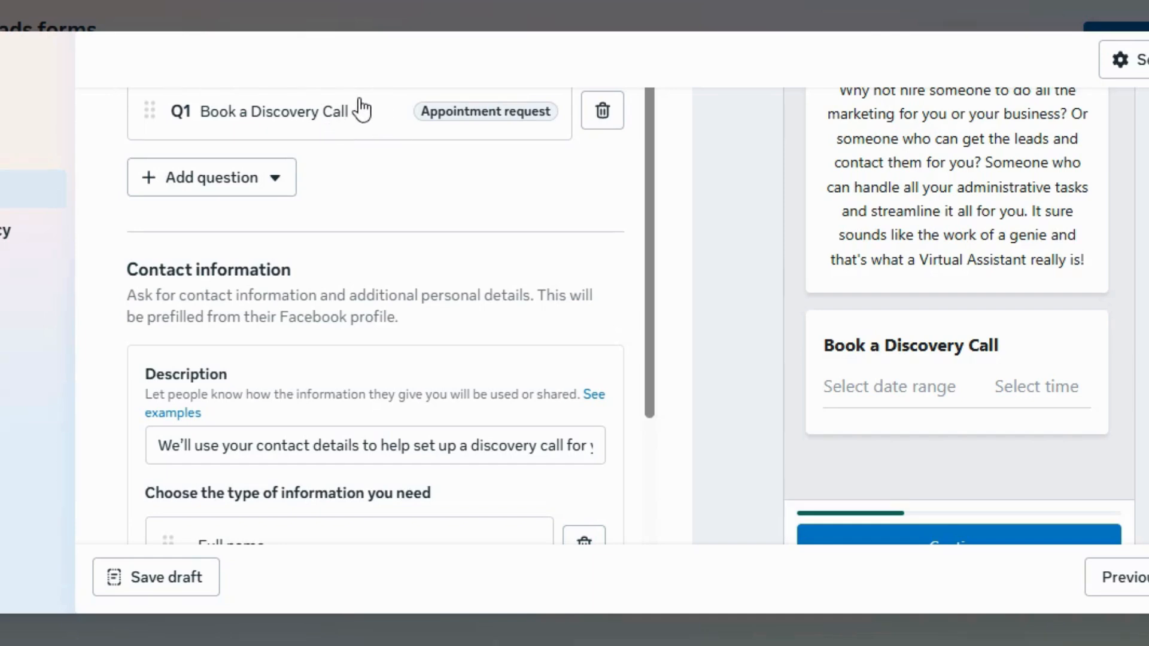
scroll(648, 218, down, 5)
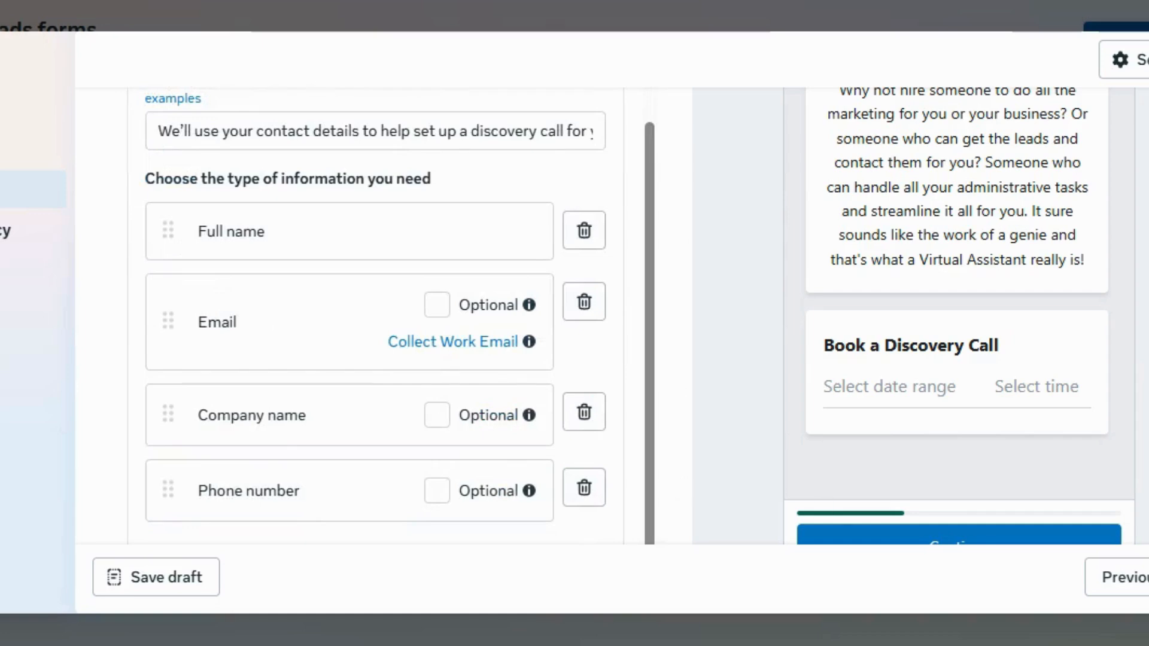
Review the privacy policy page and the completion message's website link and call to action, and close the lead form without saving.
click(1148, 577)
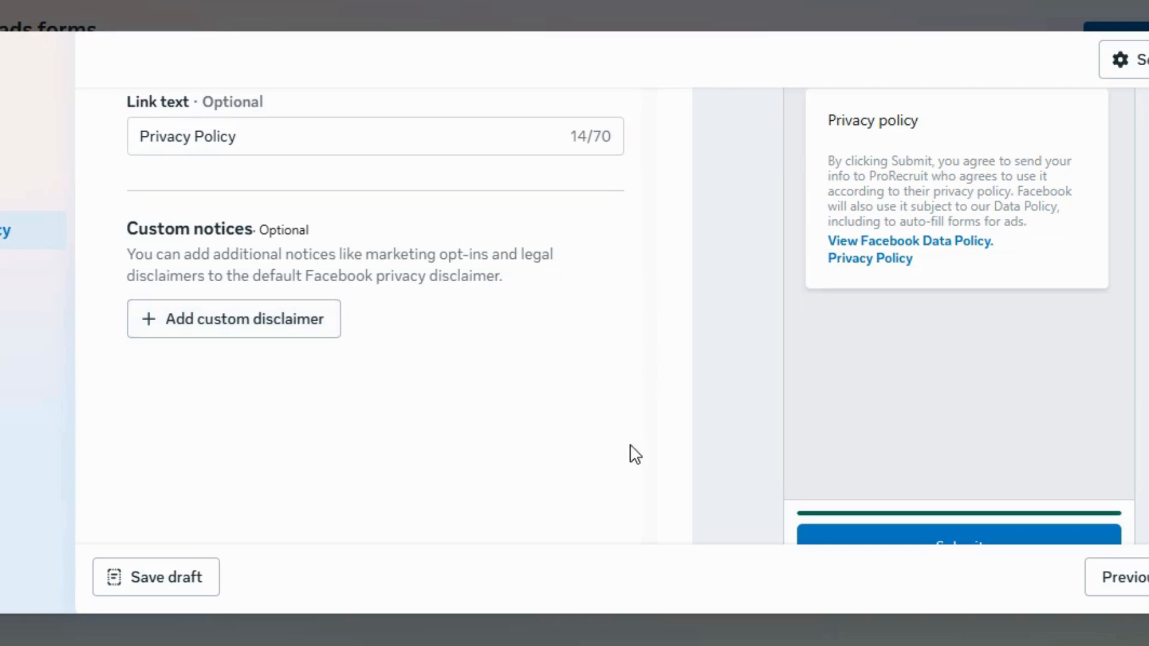
click(1118, 577)
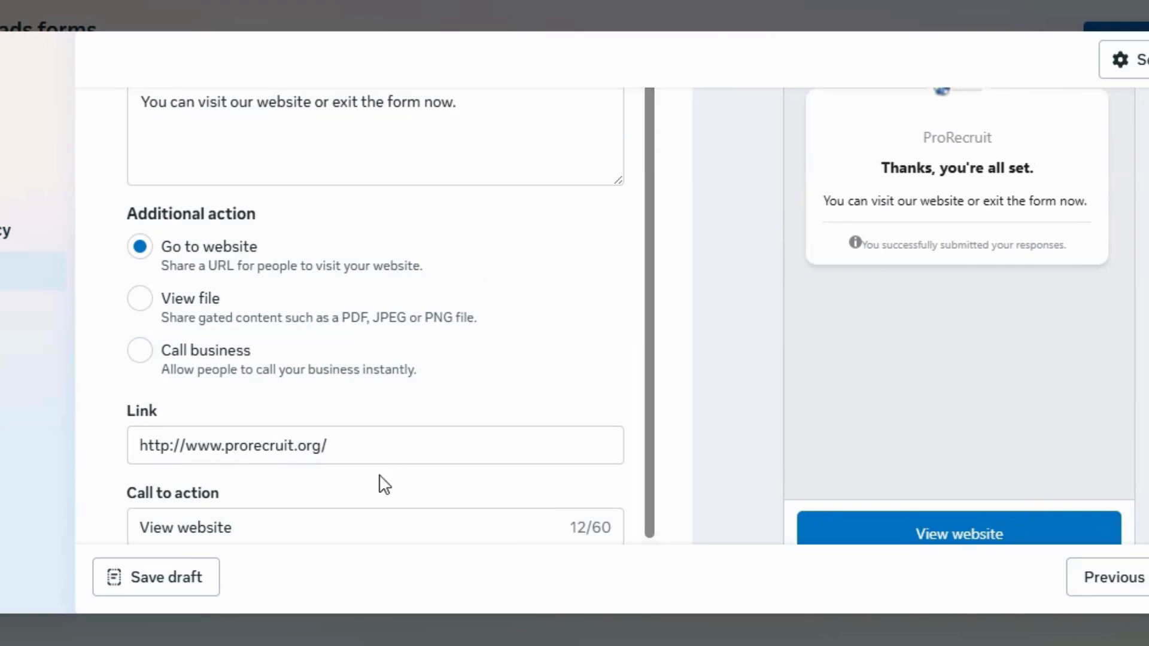
drag(372, 475, 367, 454)
click(366, 454)
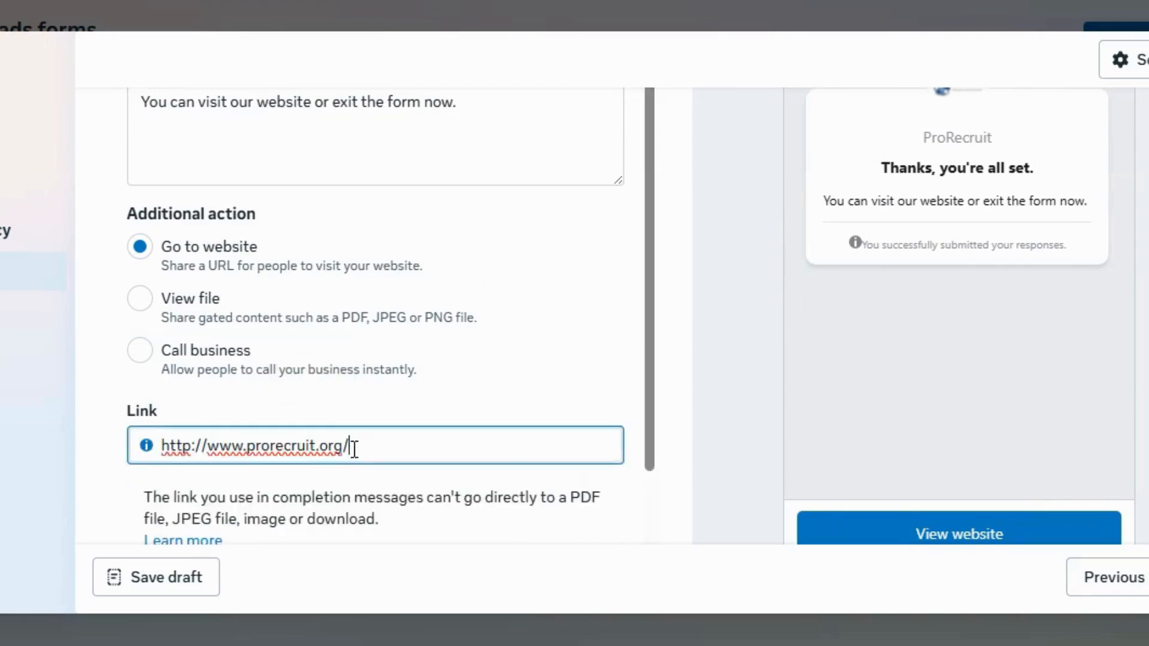
click(659, 404)
scroll(659, 404, down, 2)
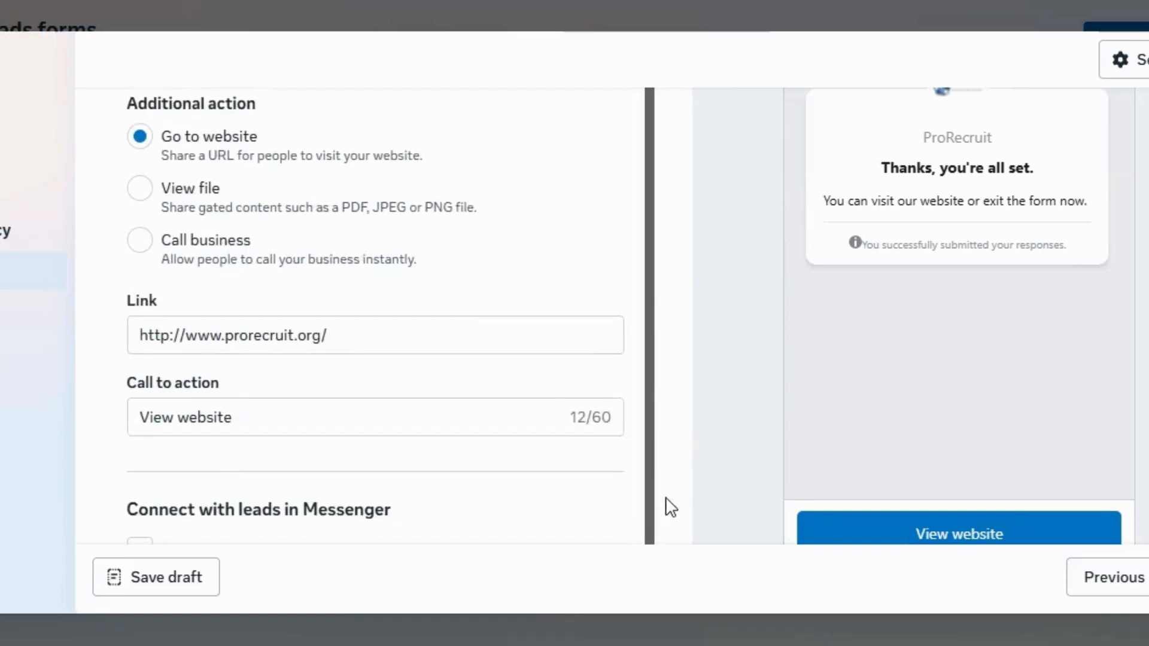
click(354, 408)
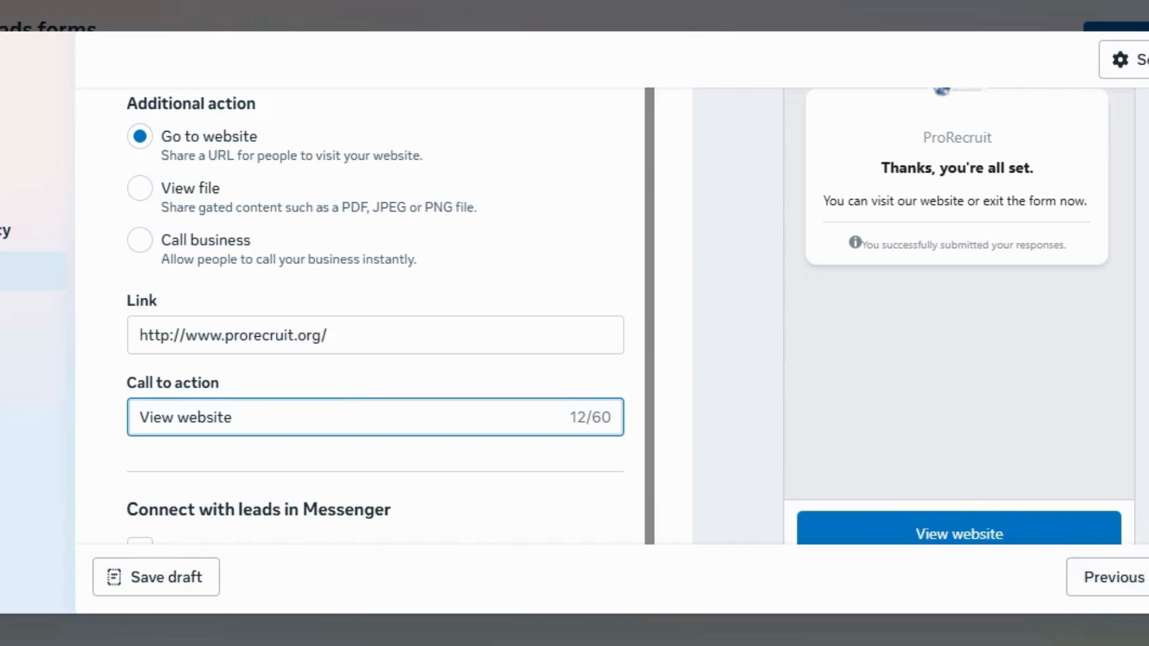
click(1148, 60)
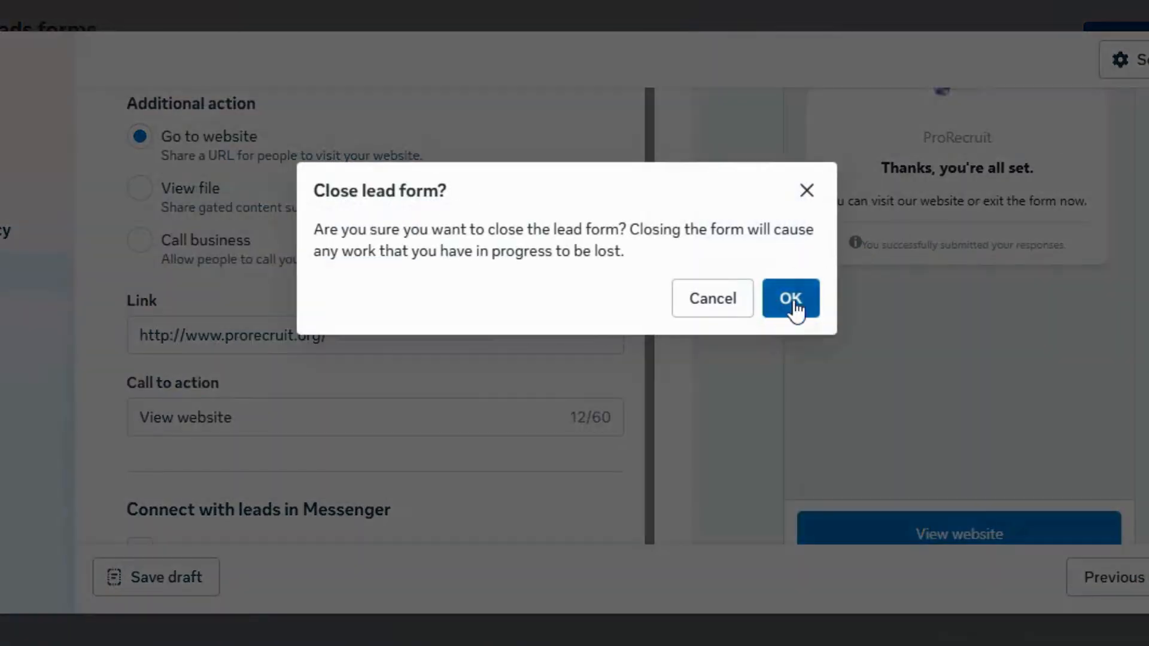
click(791, 299)
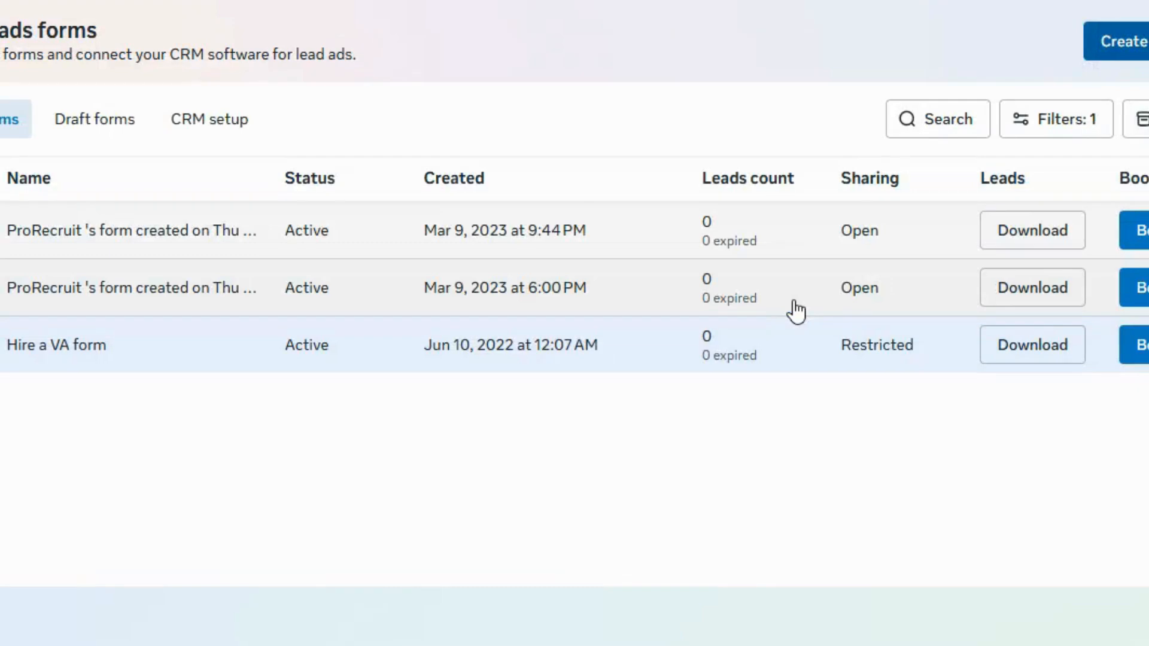